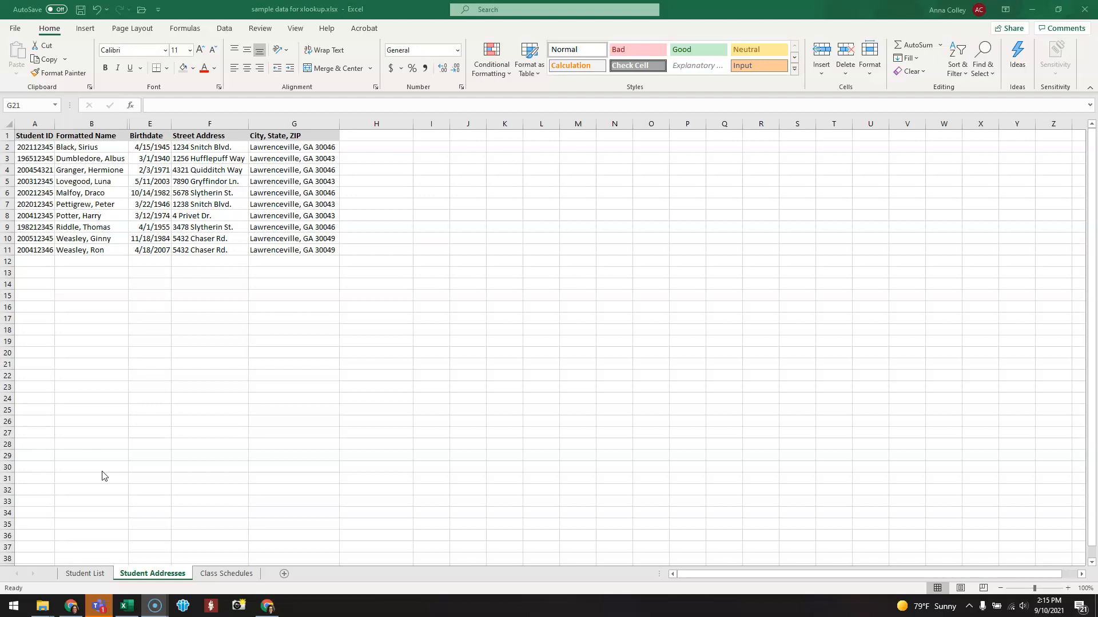
Compare the name and birth date columns on the Student List and Student Addresses sheets.
left_click(92, 574)
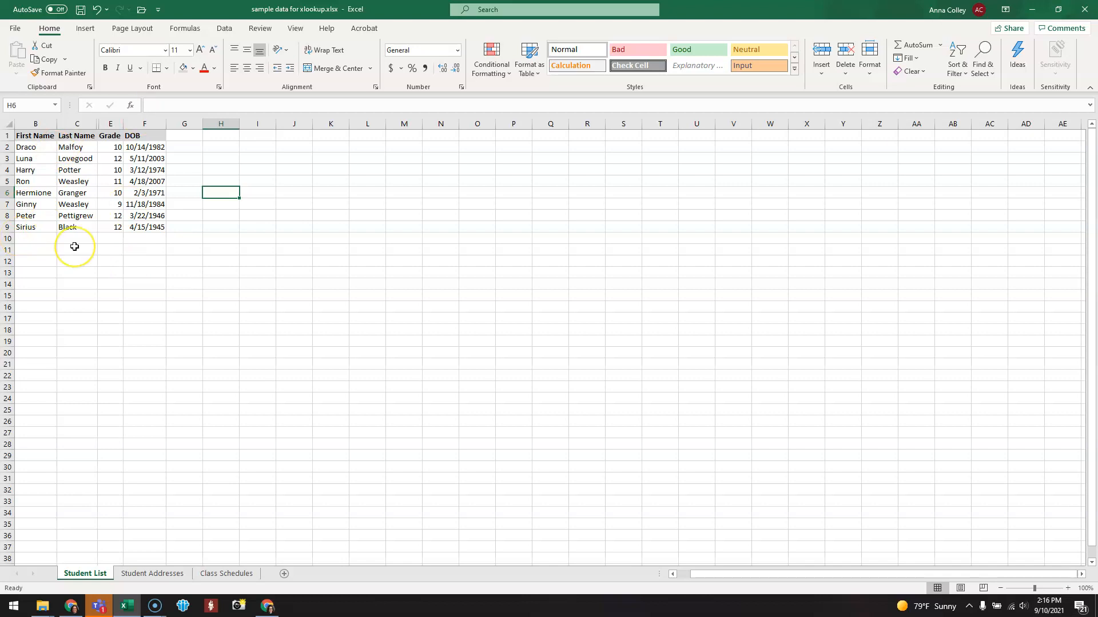
left_click(139, 575)
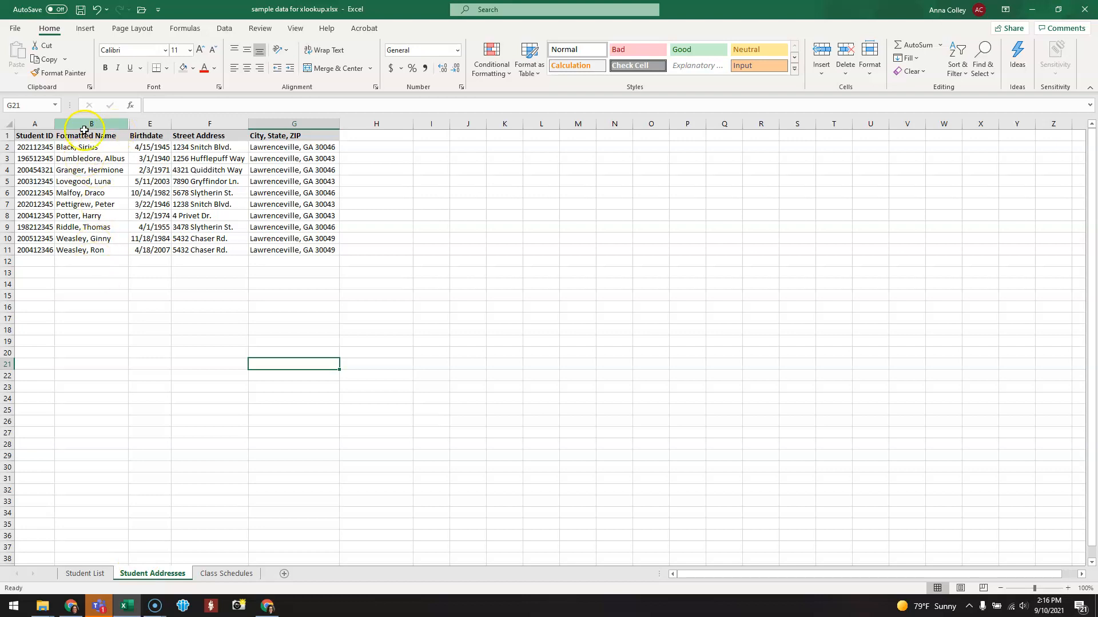
left_click(90, 573)
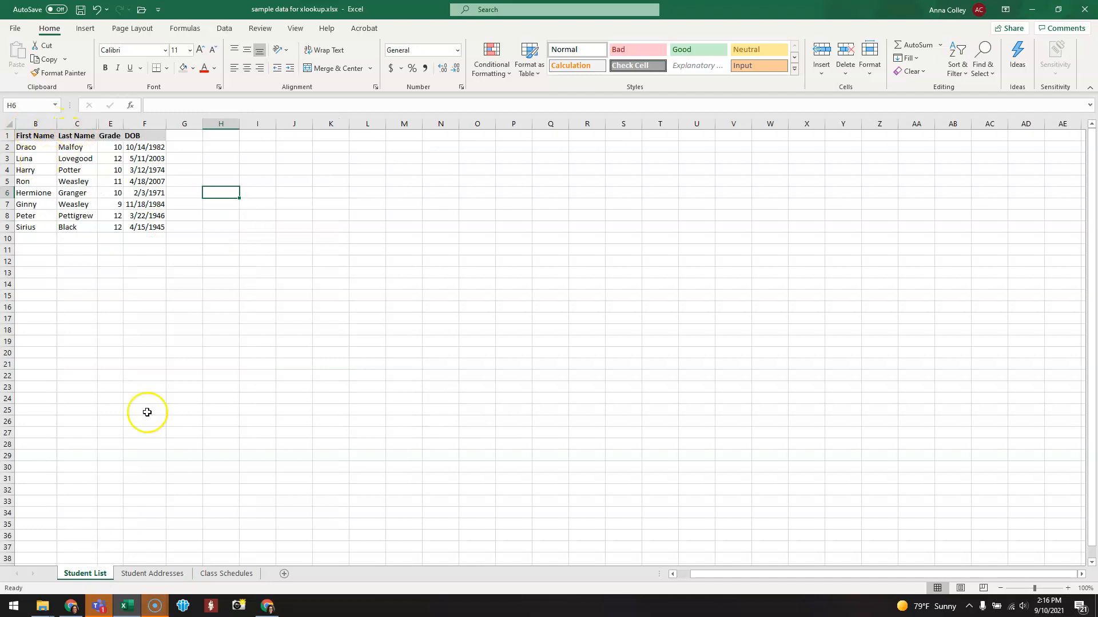
left_click(153, 574)
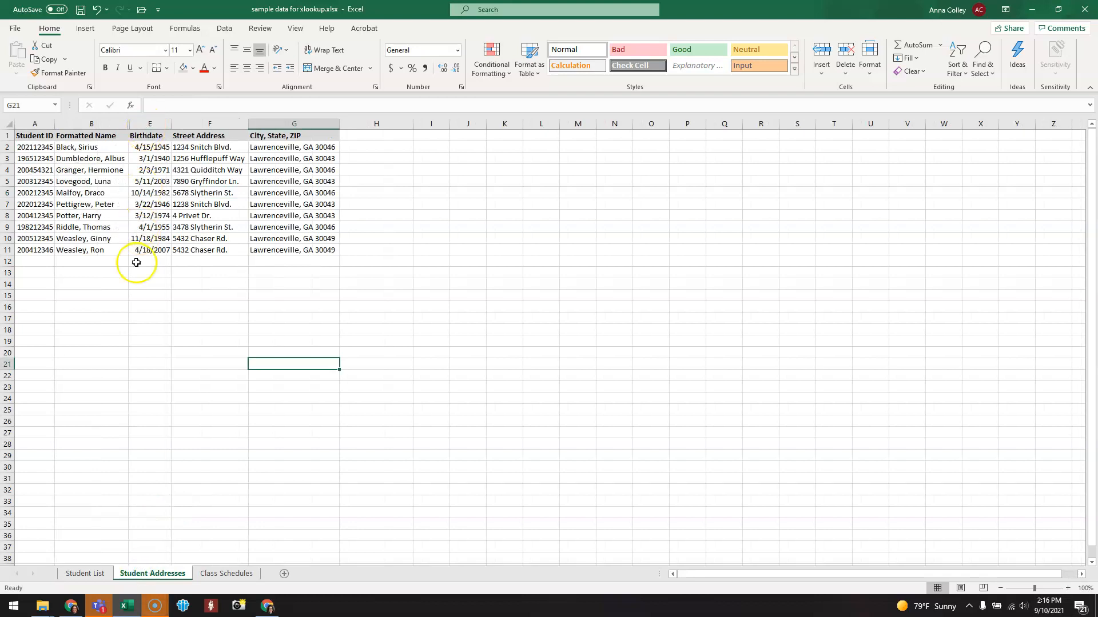
left_click(83, 573)
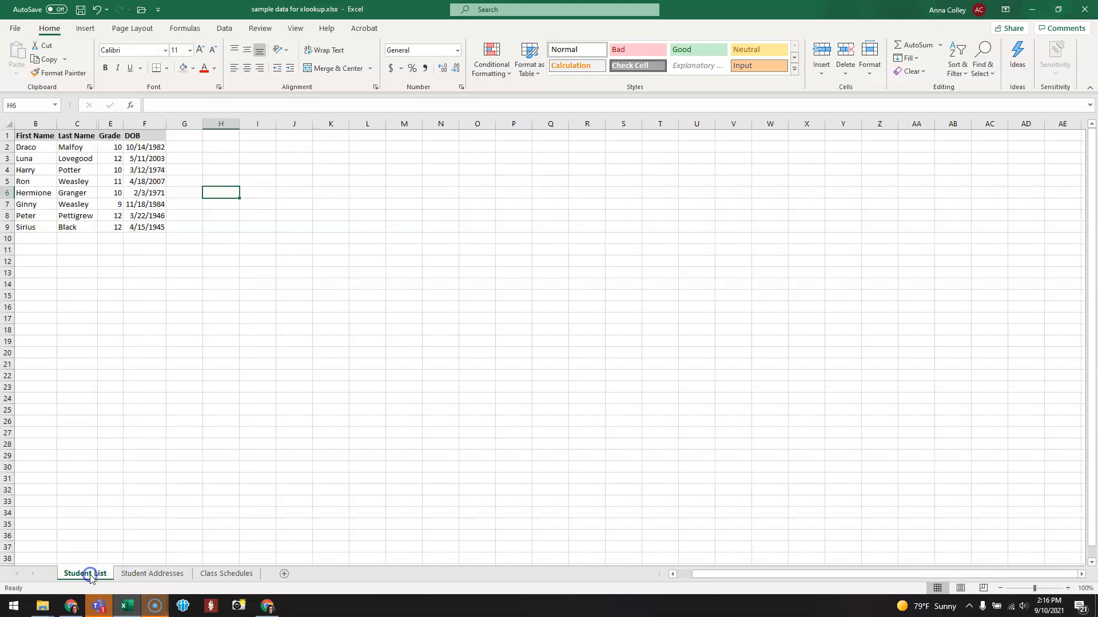
left_click(135, 573)
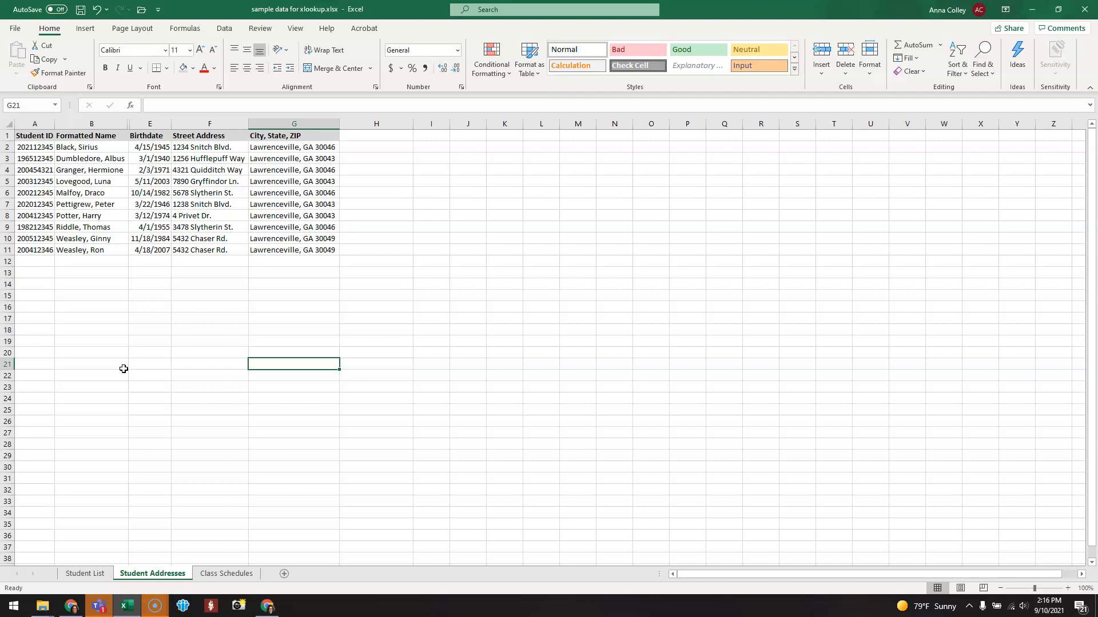
Add the column header Identifier in cell G1 of the Student List sheet.
left_click(80, 574)
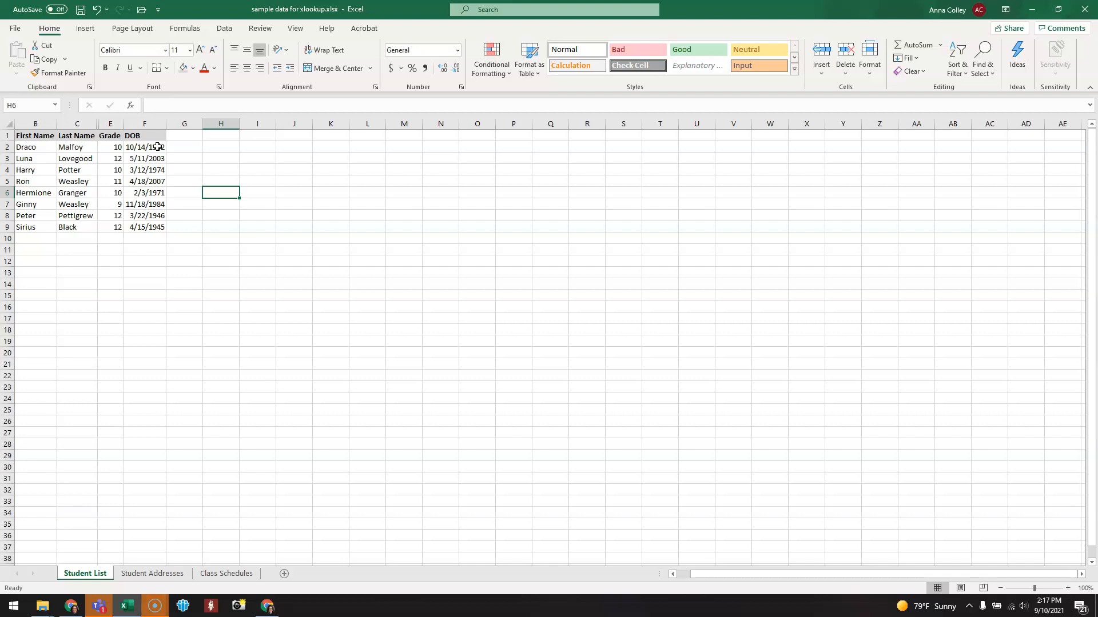
left_click(184, 135)
double_click(194, 138)
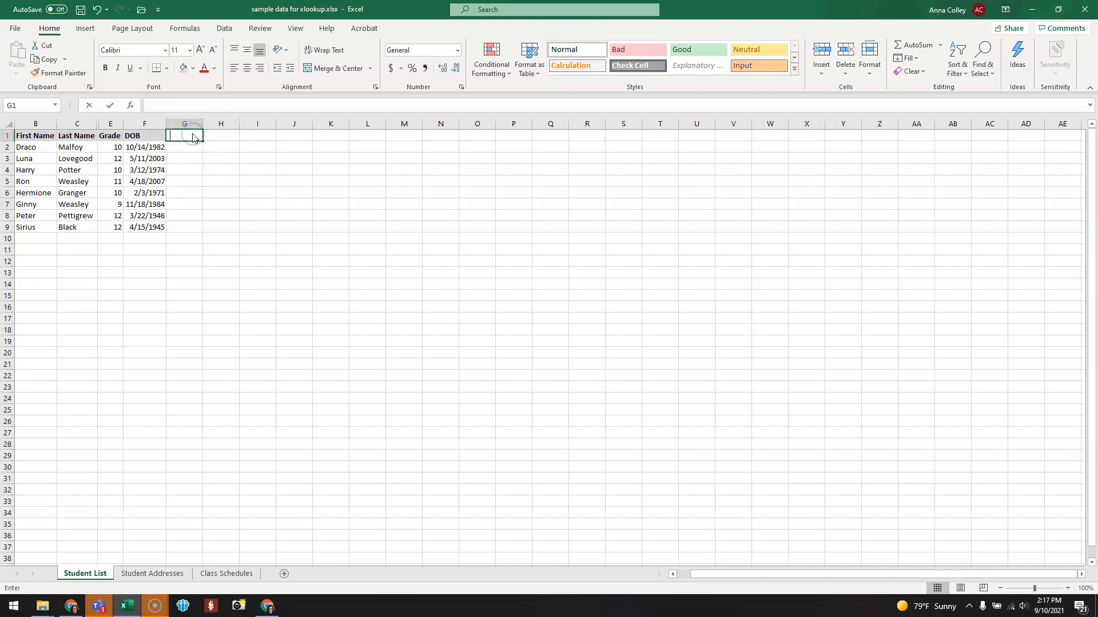
type("Identifier")
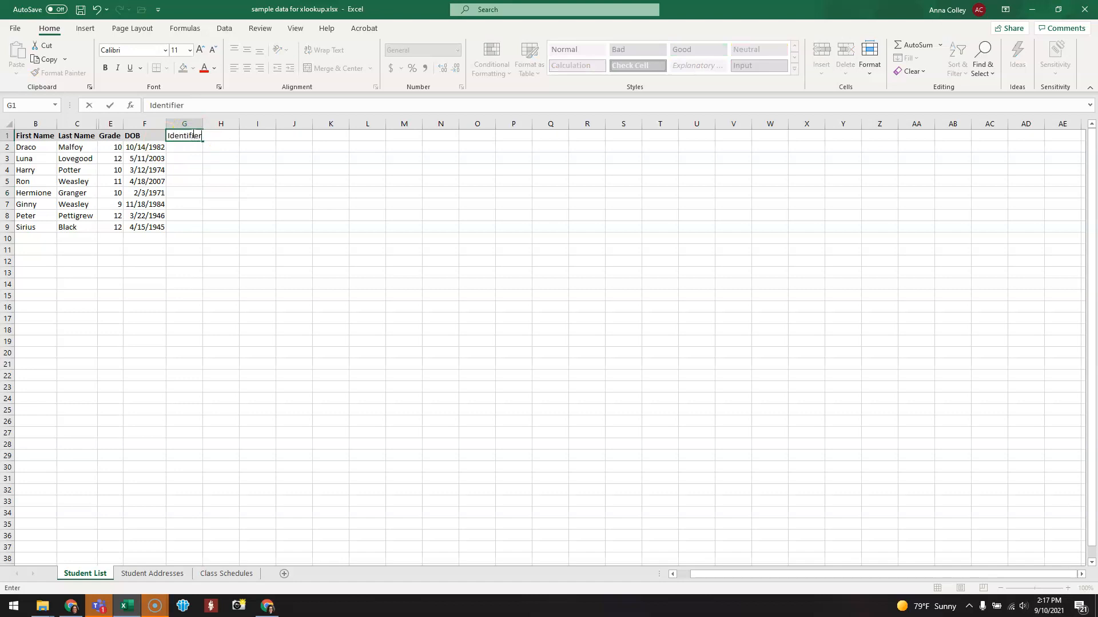
key("Return")
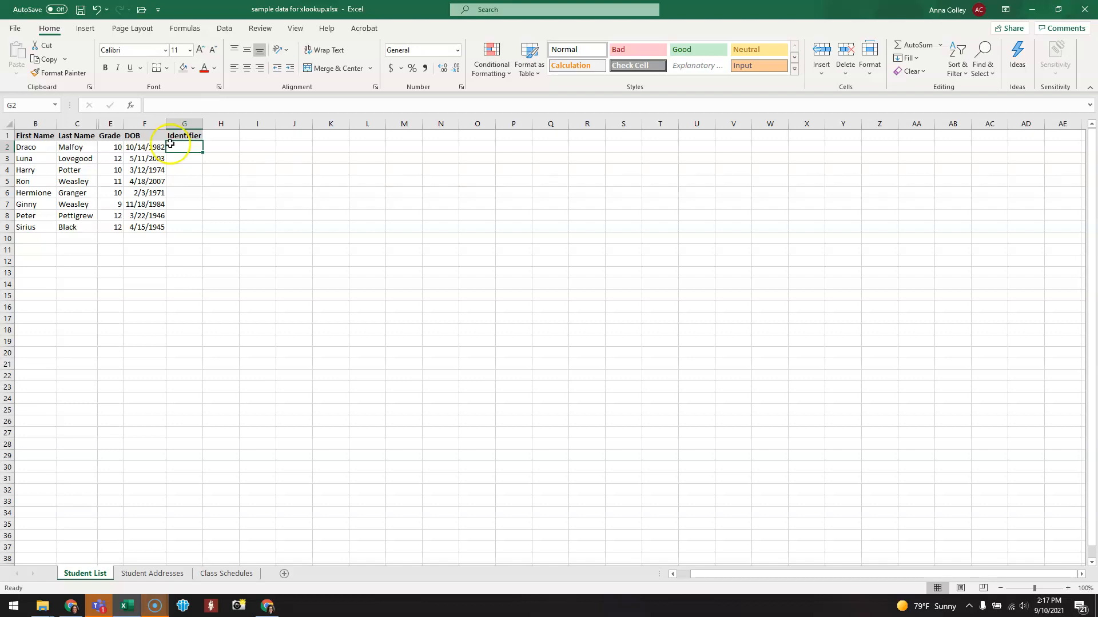
Compare the Formatted Name column on Student Addresses with the separate first and last name columns on Student List.
left_click(131, 574)
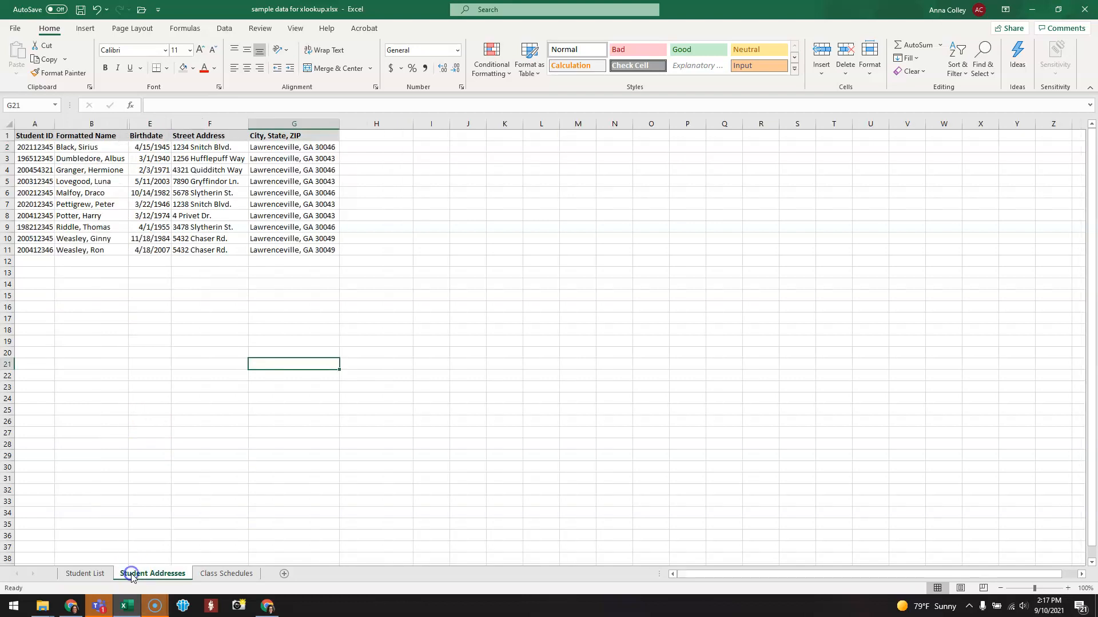
left_click(92, 574)
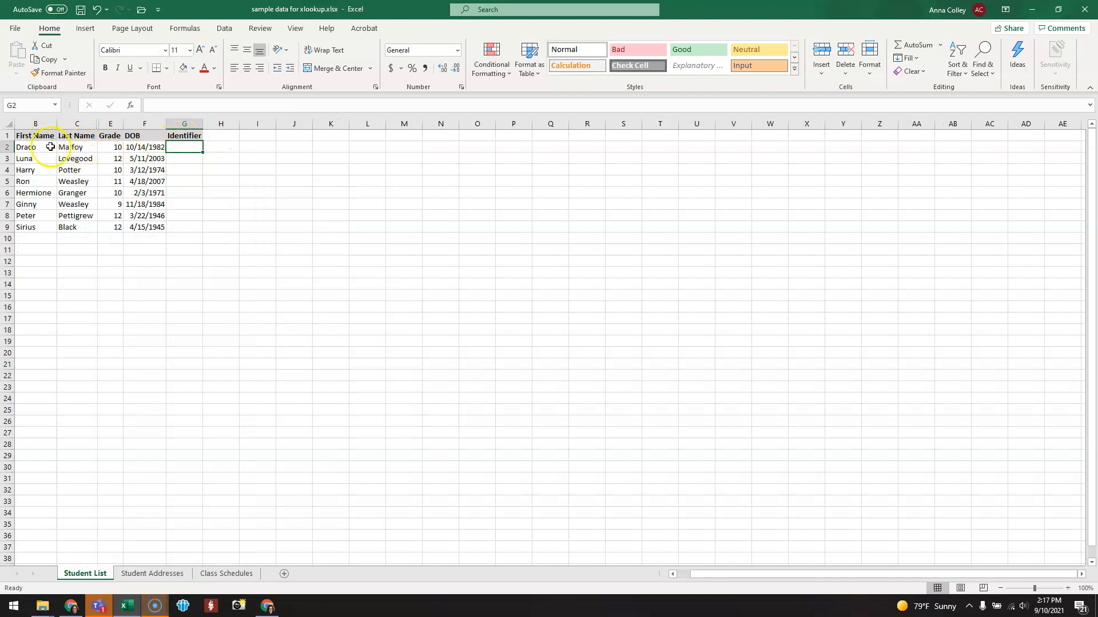
left_click(144, 574)
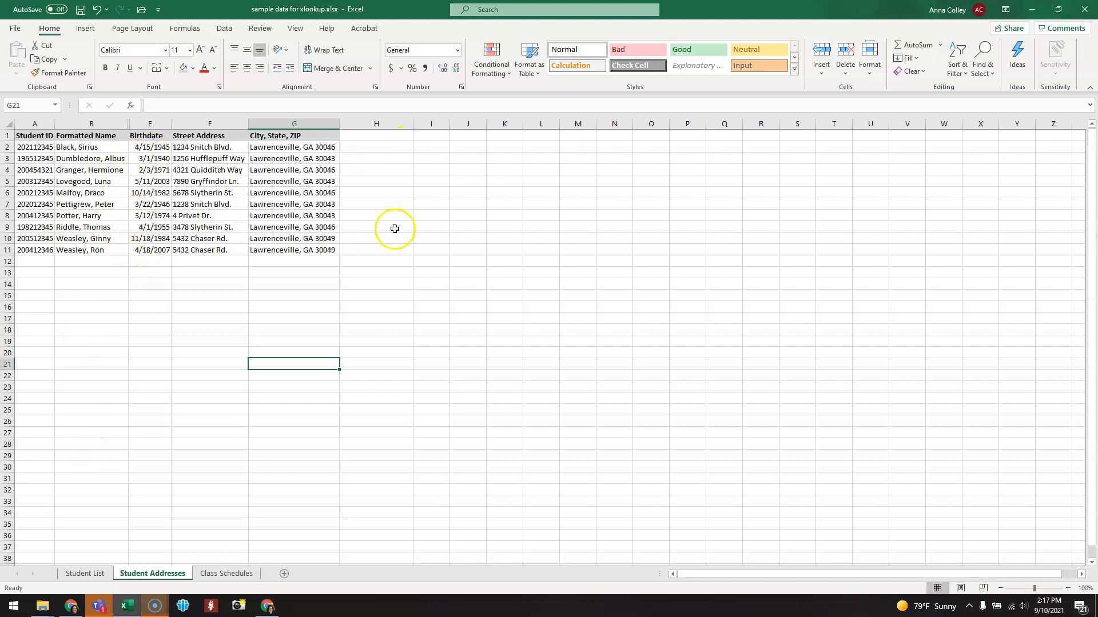
In G2 of Student List, join last name, first name and DOB with the formula =CONCAT(C2,B2,F2).
left_click(93, 575)
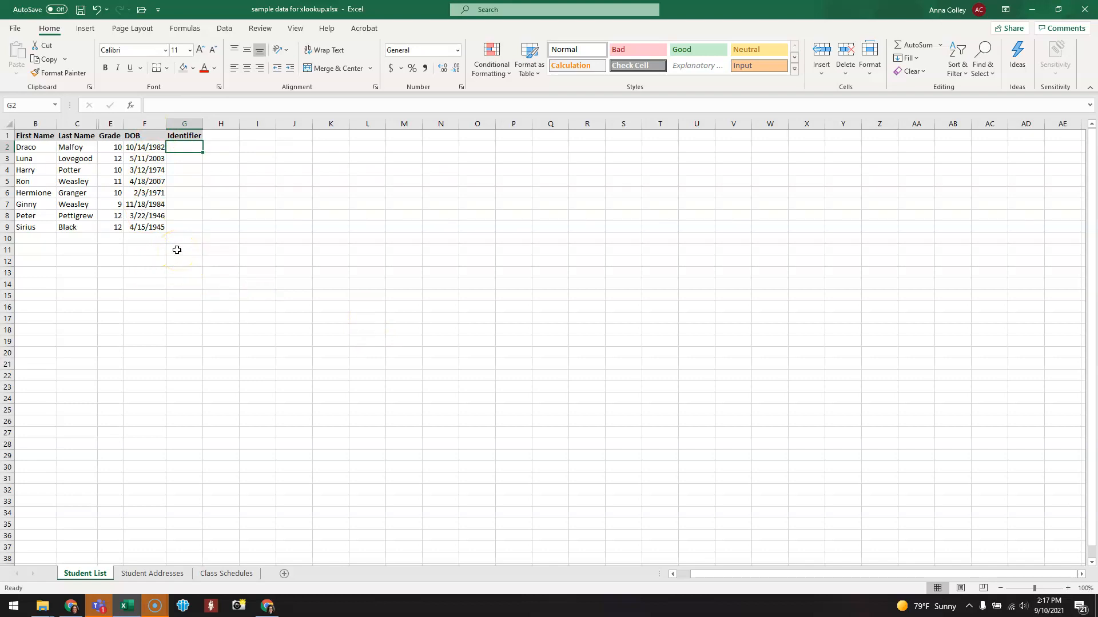
type("=concat")
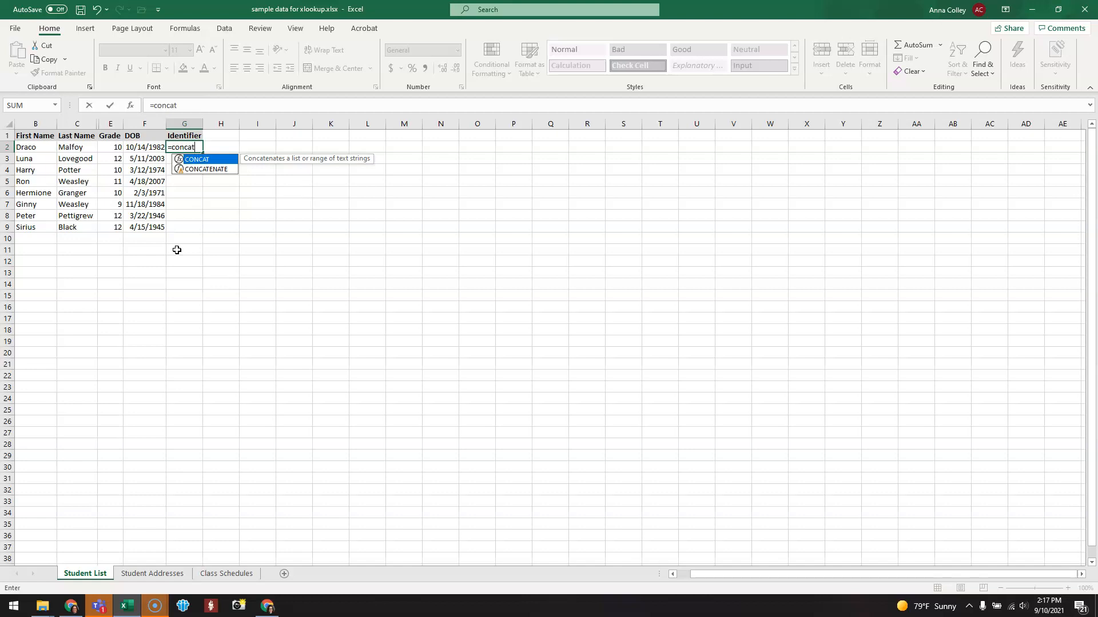
type("(")
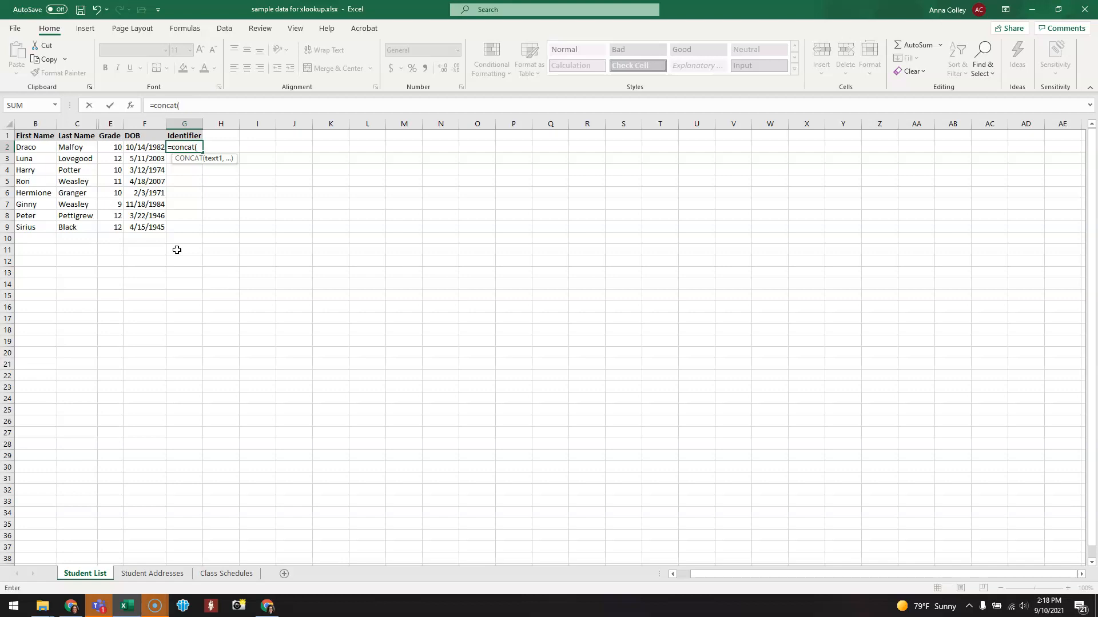
left_click(86, 148)
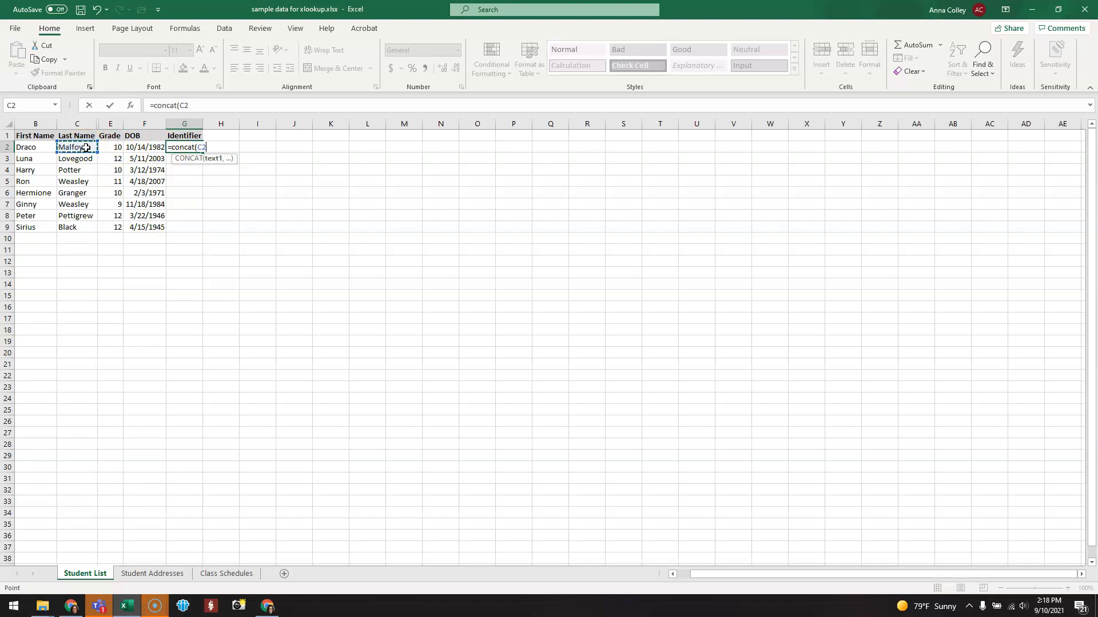
type(",")
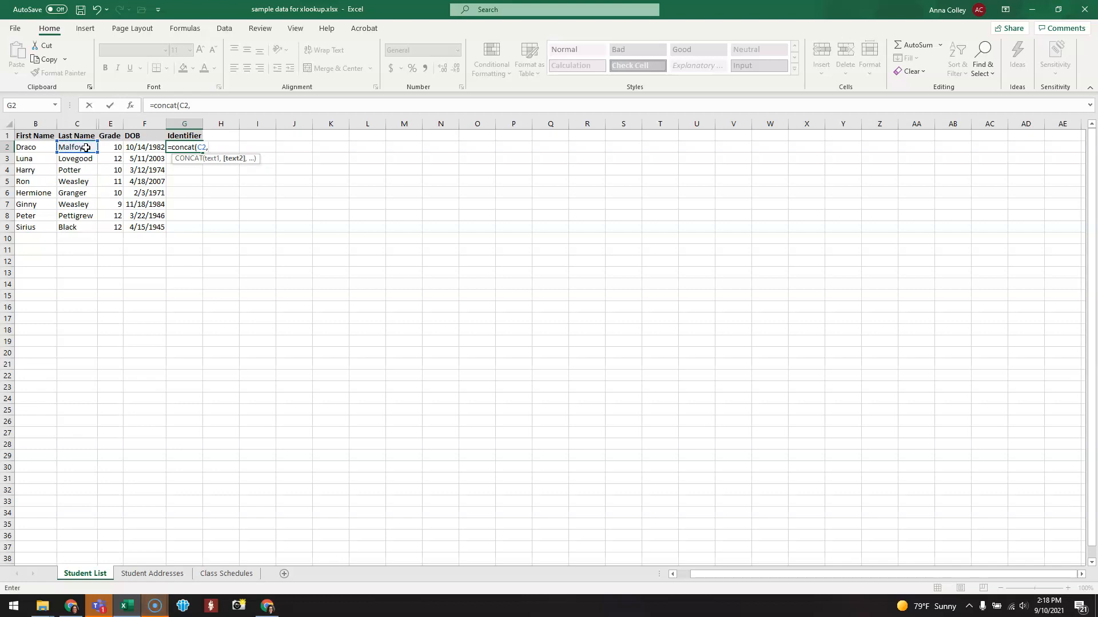
left_click(47, 148)
type(",")
left_click(146, 143)
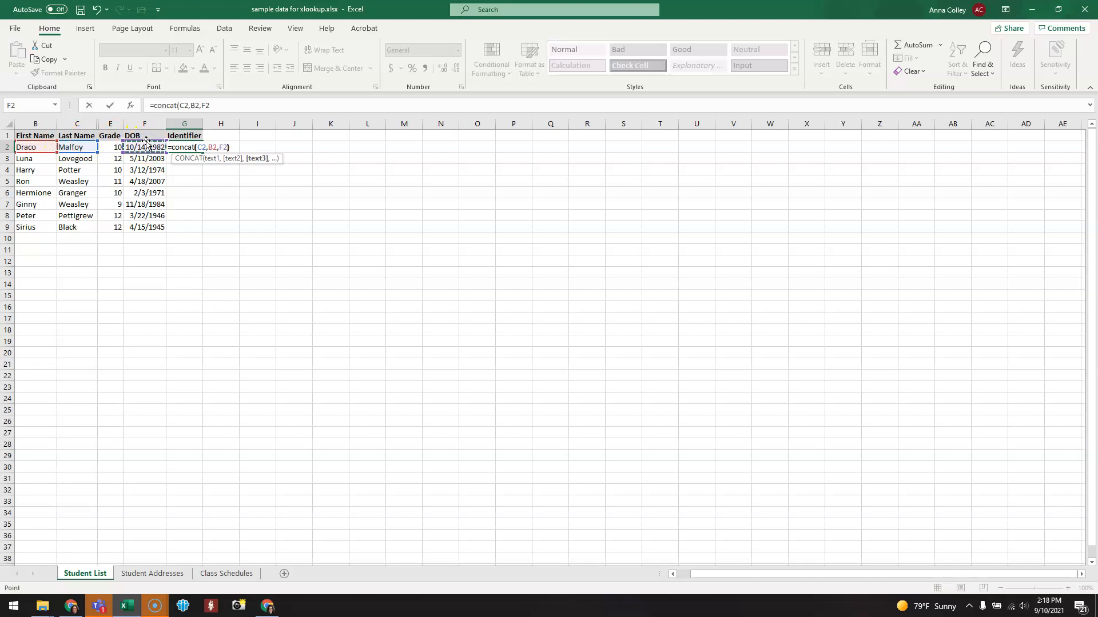
type(")")
key("Return")
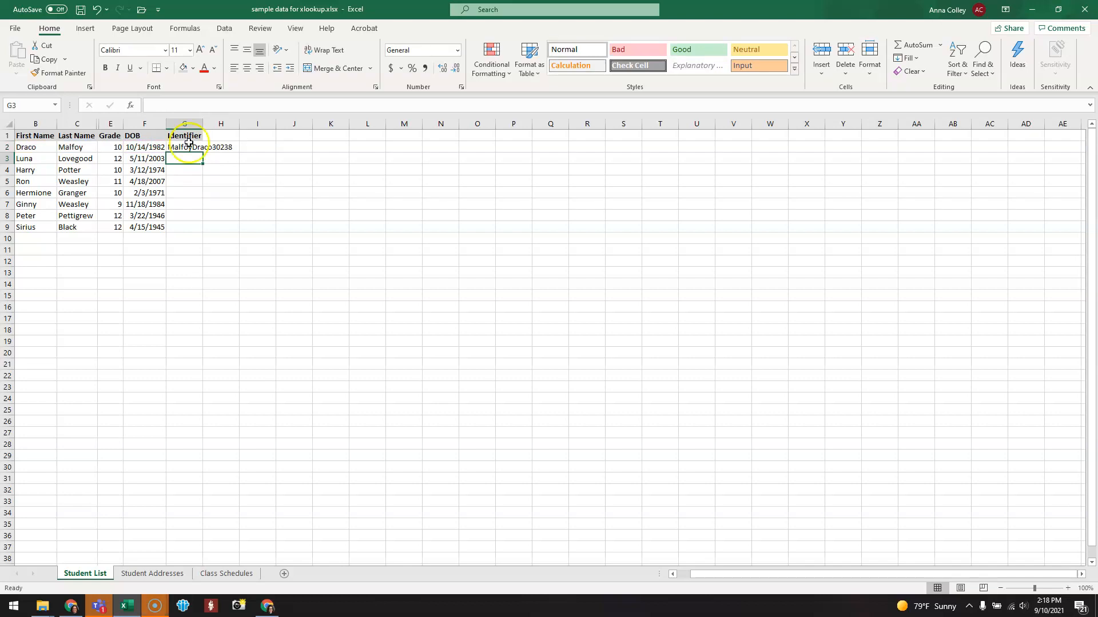
Add the column header Identifier in cell H1 of the Student Addresses sheet.
left_click(152, 572)
left_click(379, 136)
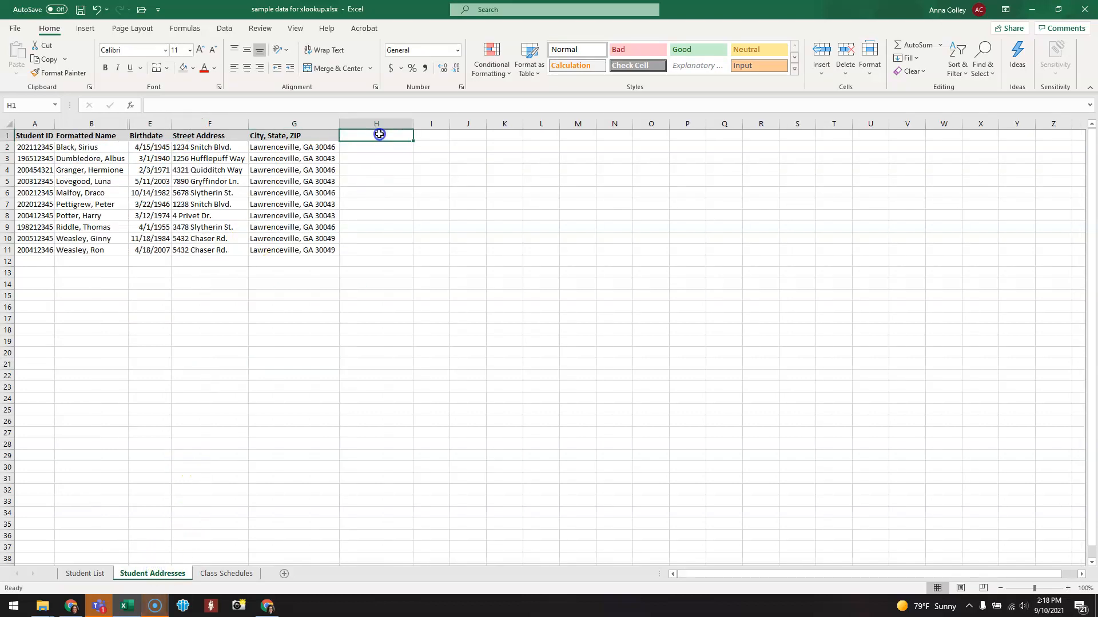
type("Iden")
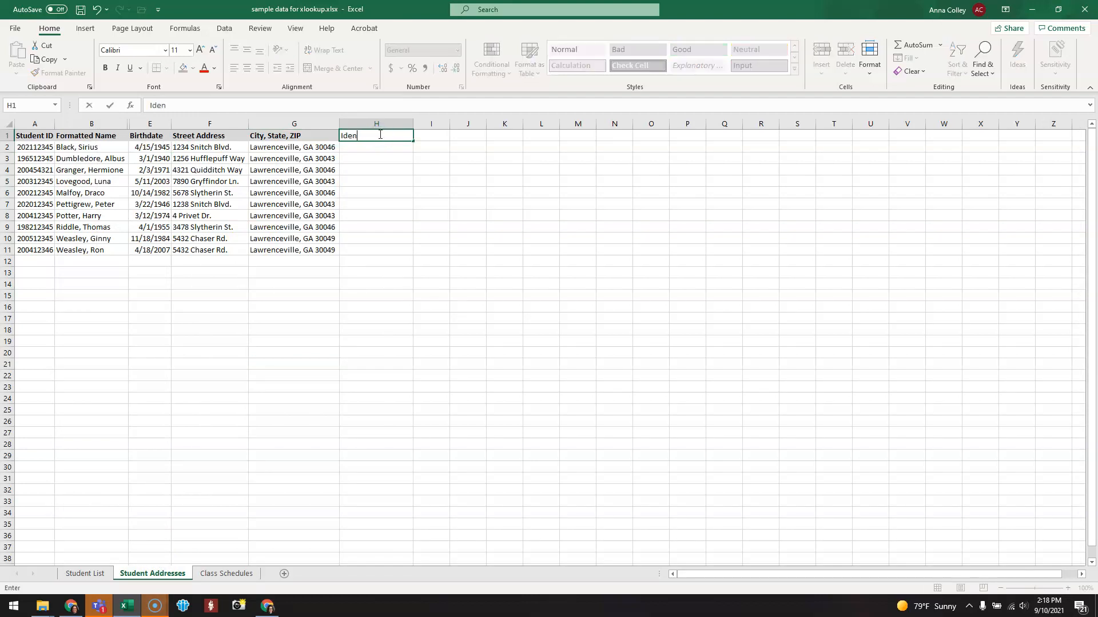
type("tifier")
key("Return")
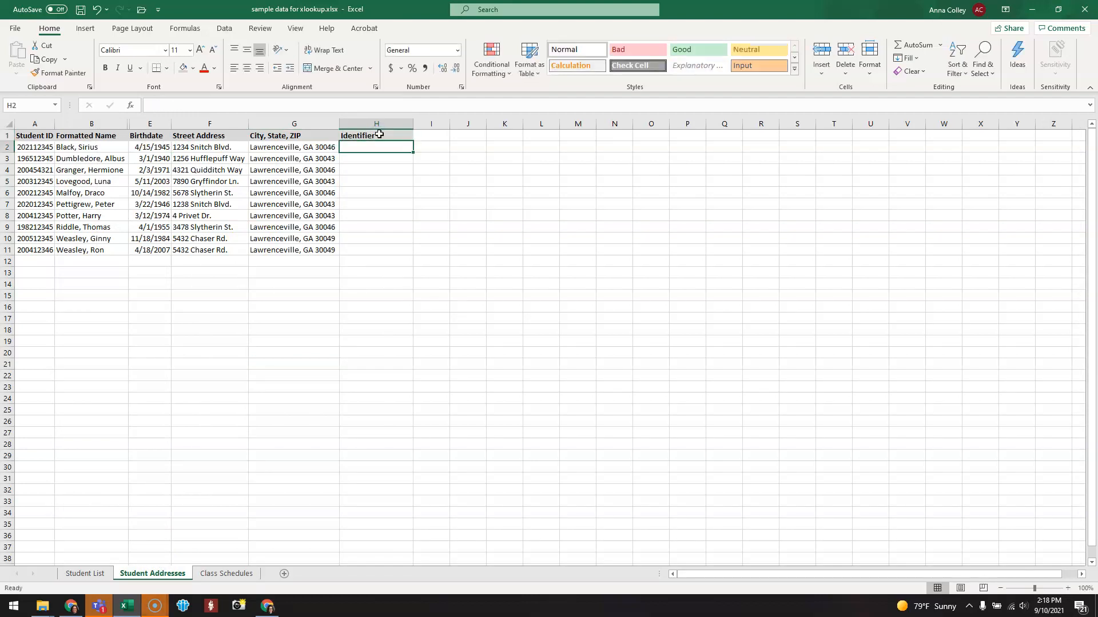
In H2 of Student Addresses, join the formatted name and birthdate with the formula =CONCAT(B2,E2).
type("=co")
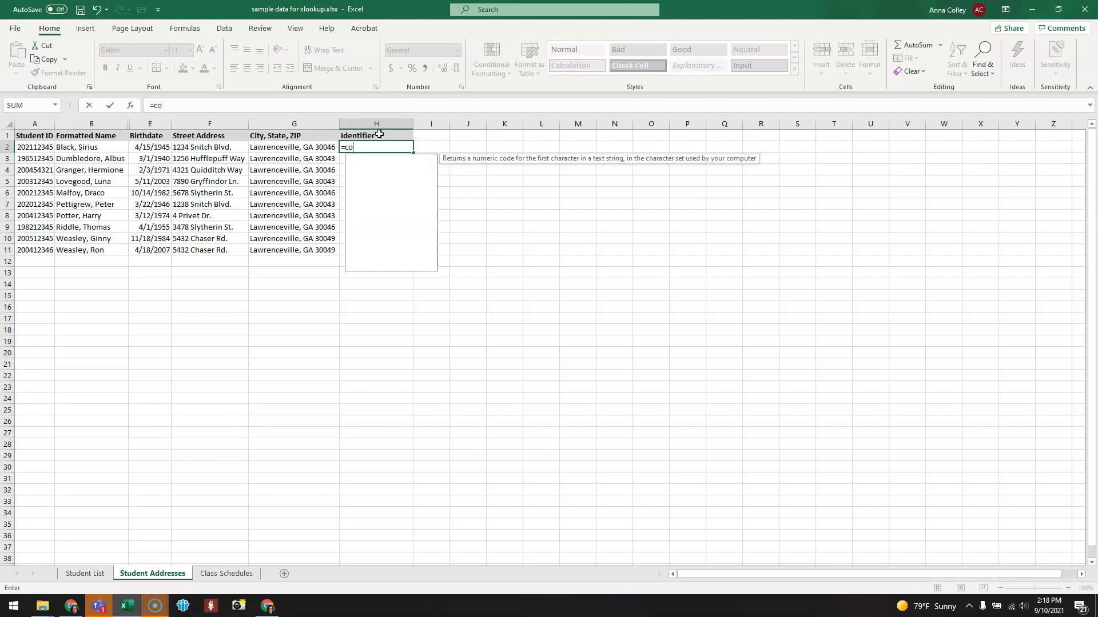
type("n")
key("Tab")
left_click(102, 148)
type(",")
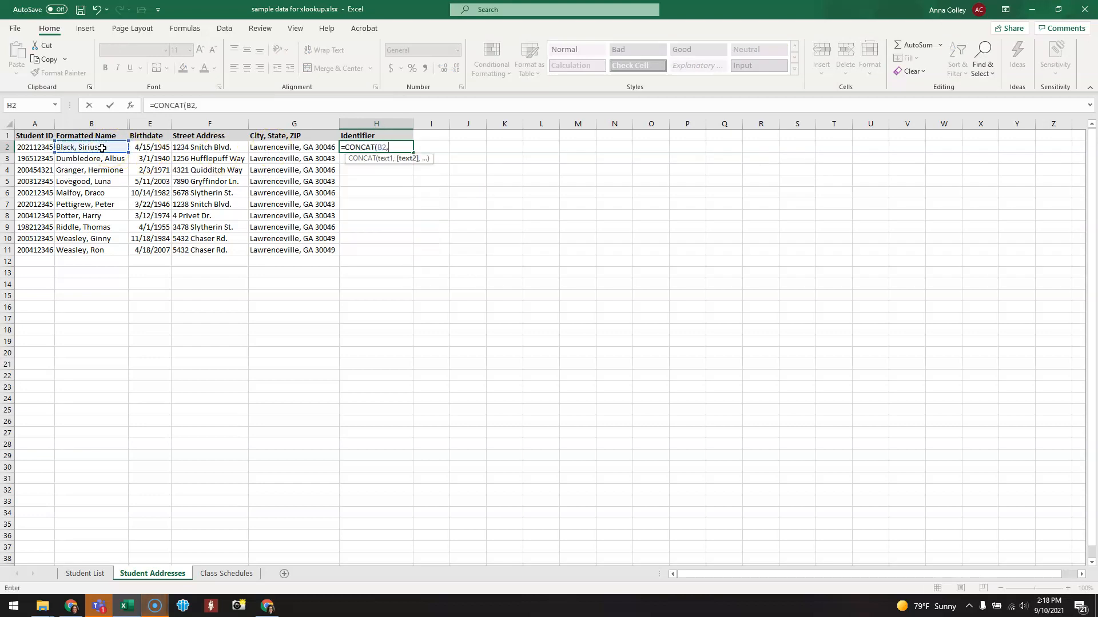
left_click(147, 148)
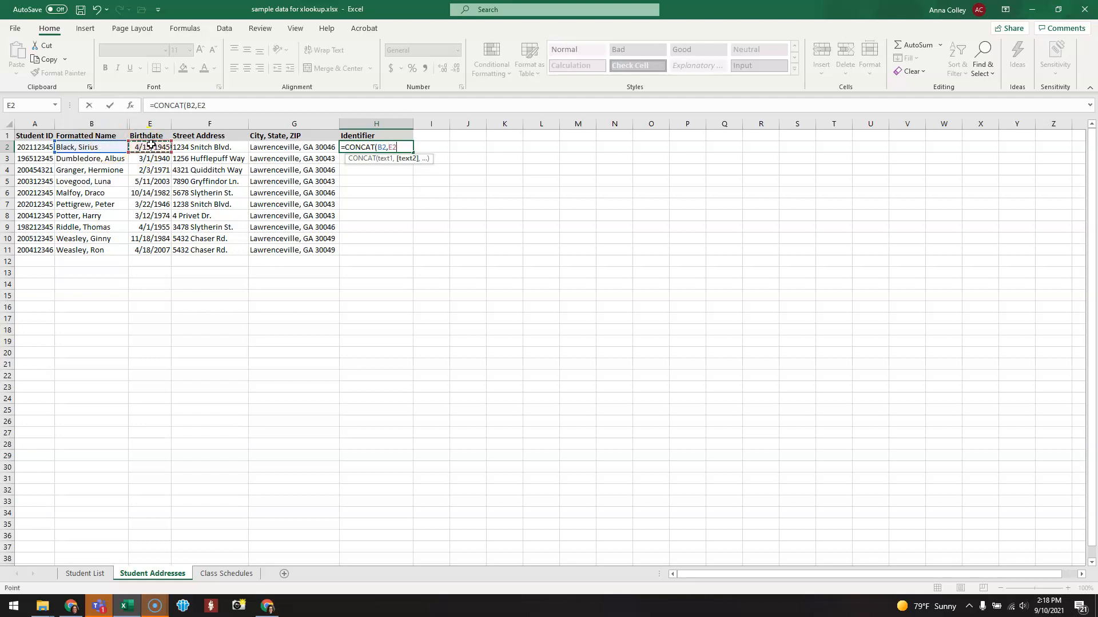
type(")")
key("Return")
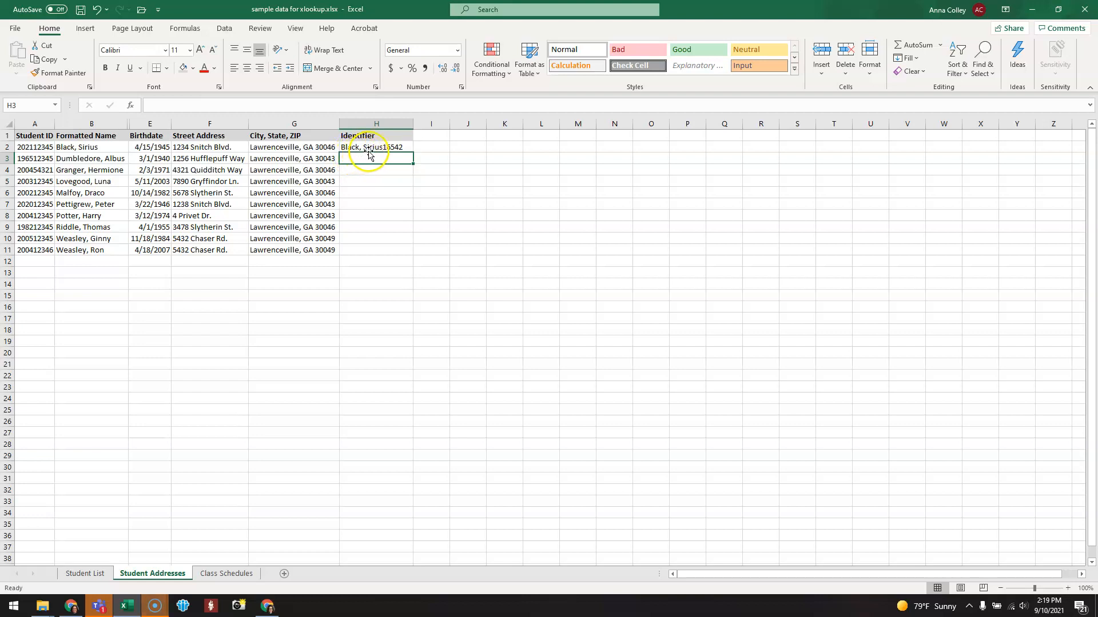
Insert the text "and" as an extra argument between C2 and B2 in the Student List sheet's G2 formula.
left_click(85, 573)
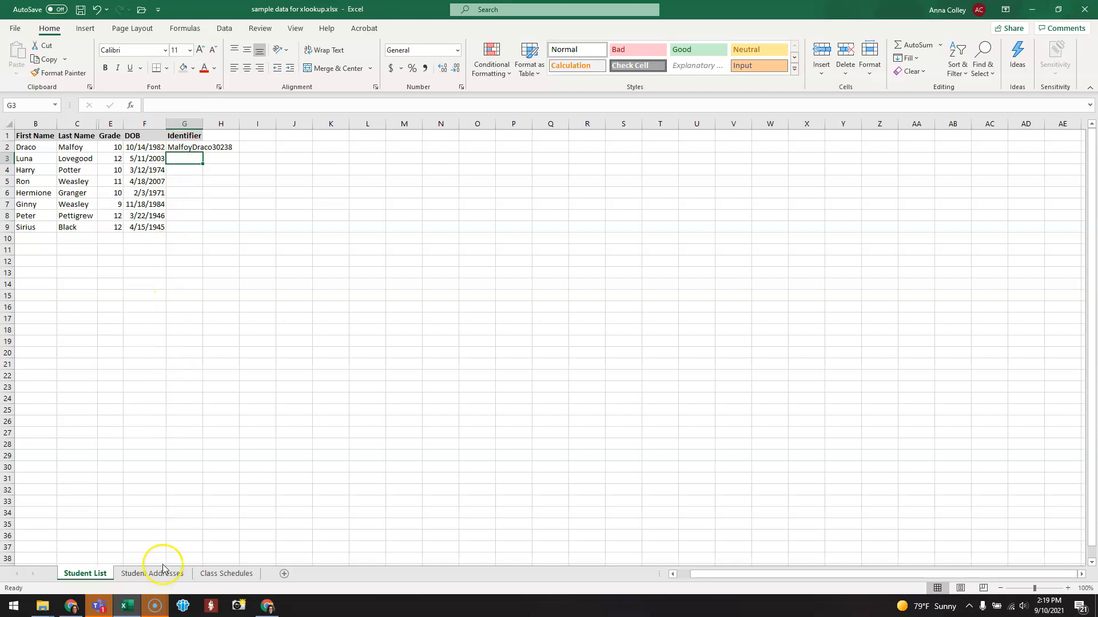
left_click(182, 147)
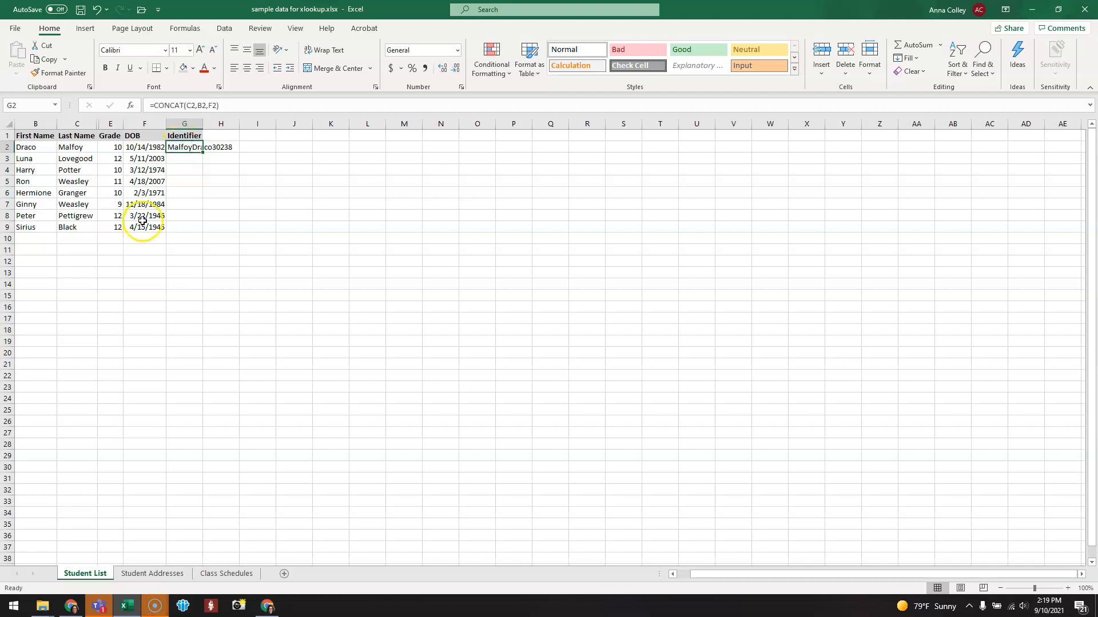
left_click(199, 104)
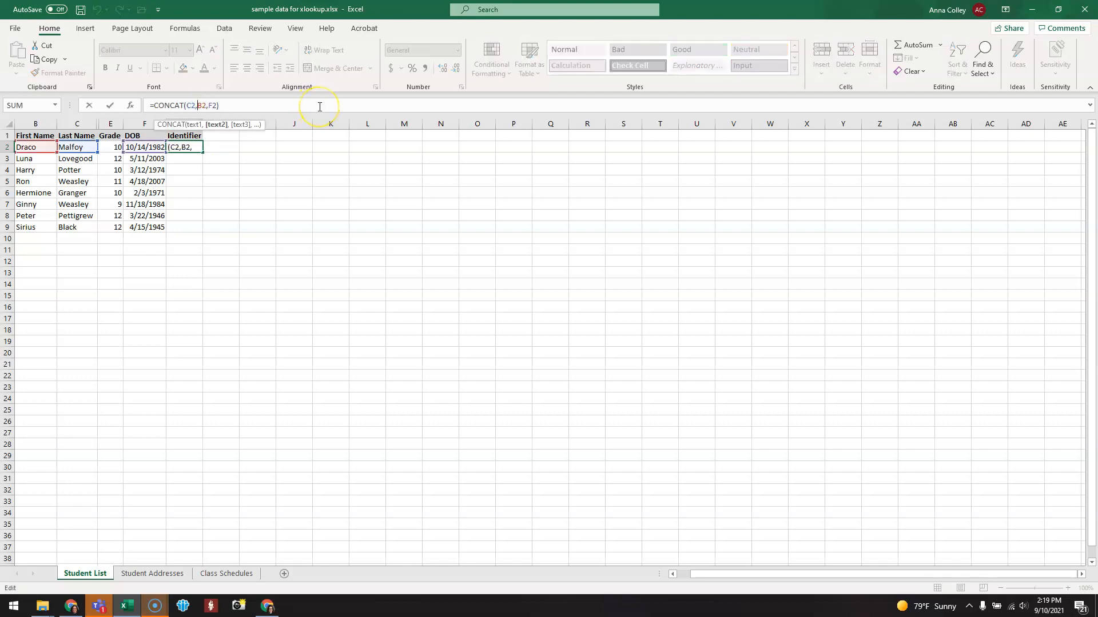
type("\"")
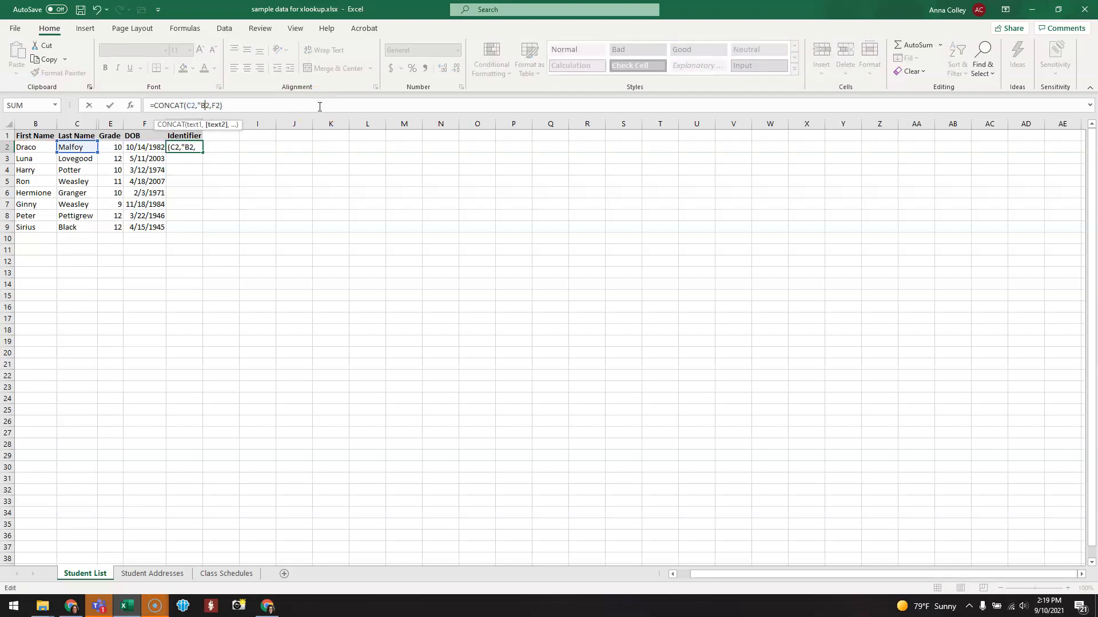
type("and\",")
key("Return")
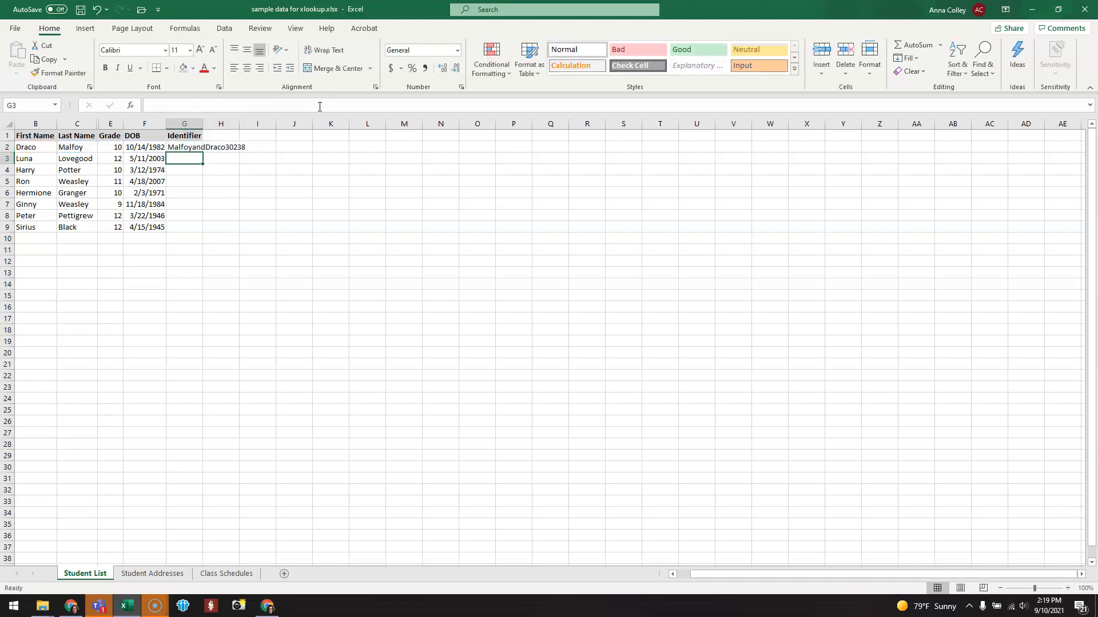
Change the text argument in the G2 formula to "or", giving =CONCAT(C2,"or",B2,F2).
left_click(190, 148)
left_click(208, 105)
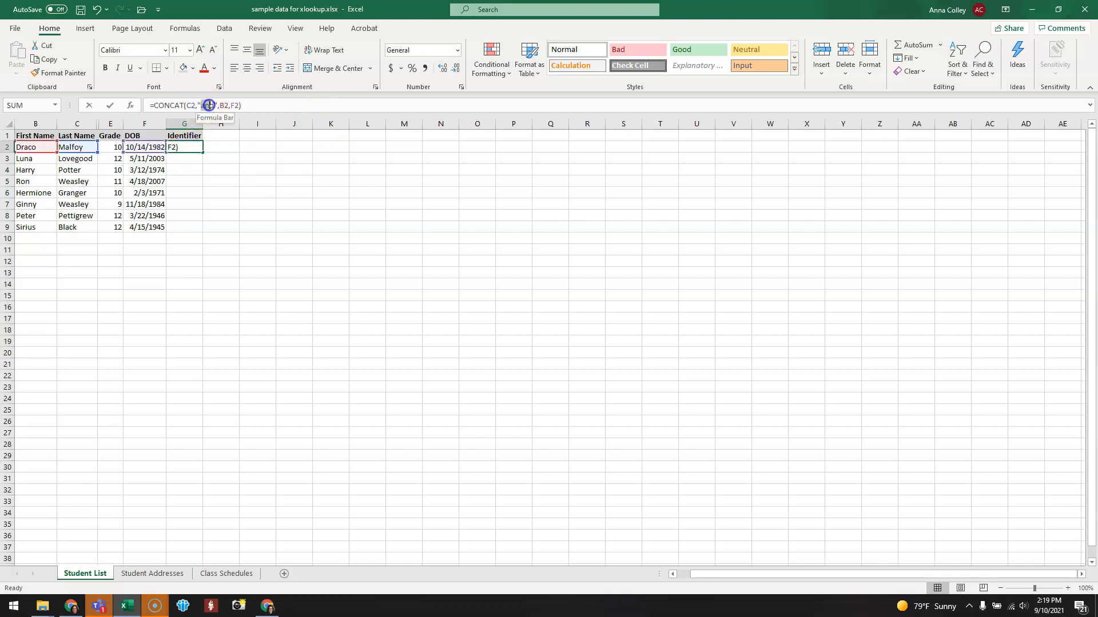
type("or")
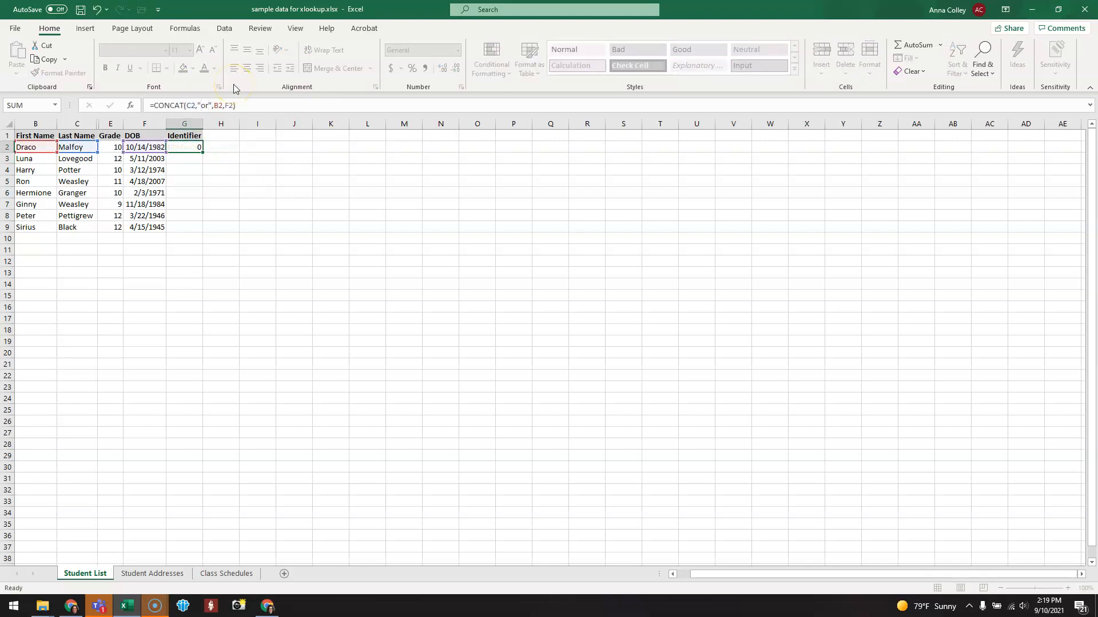
key("Return")
left_click(184, 147)
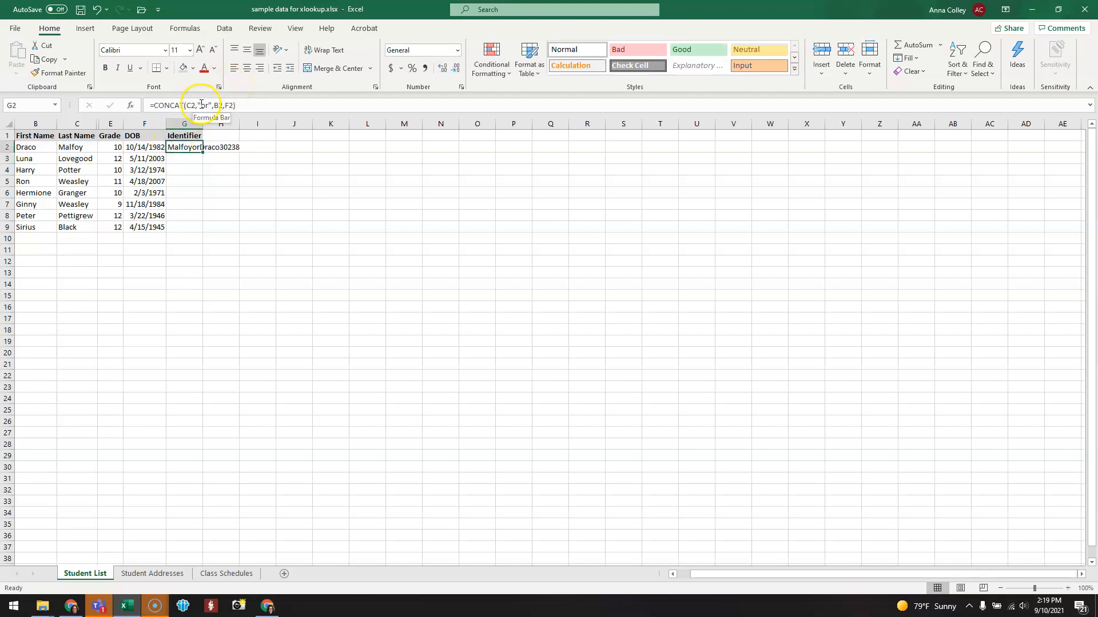
Replace the formula in G2 of the Student List sheet with =CONCAT(C2,", "), putting a comma and space after the last name.
type("=conc")
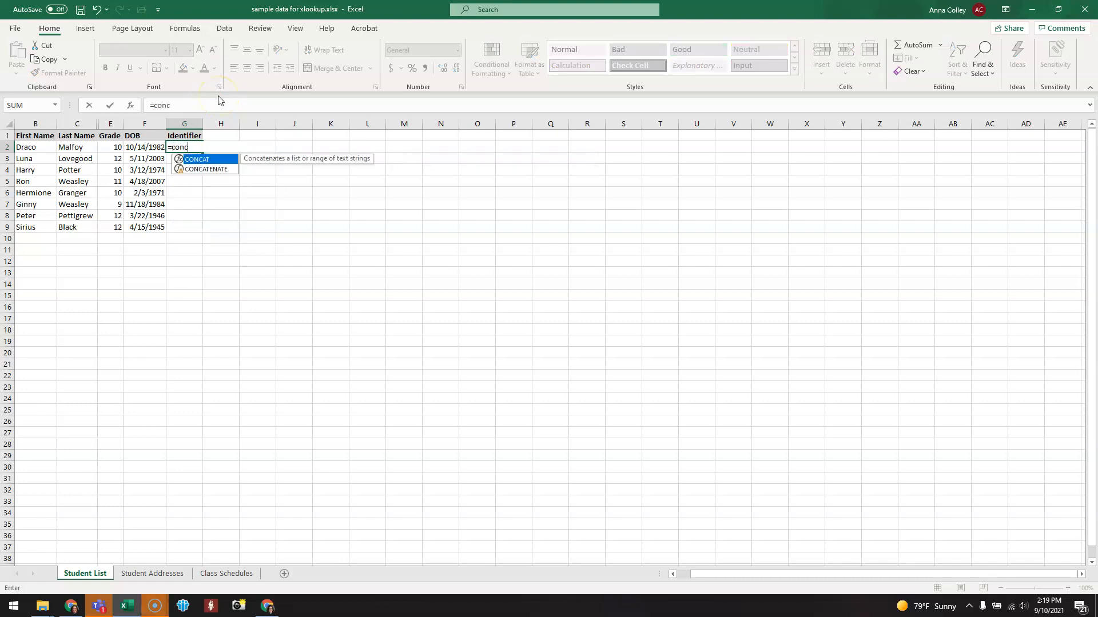
key("Tab")
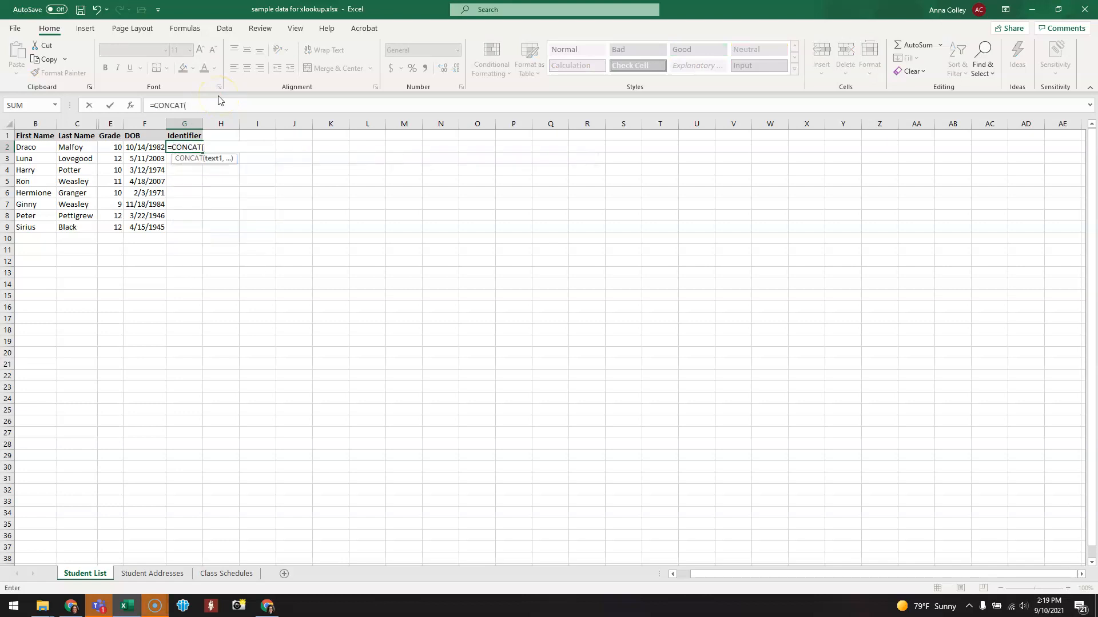
left_click(90, 148)
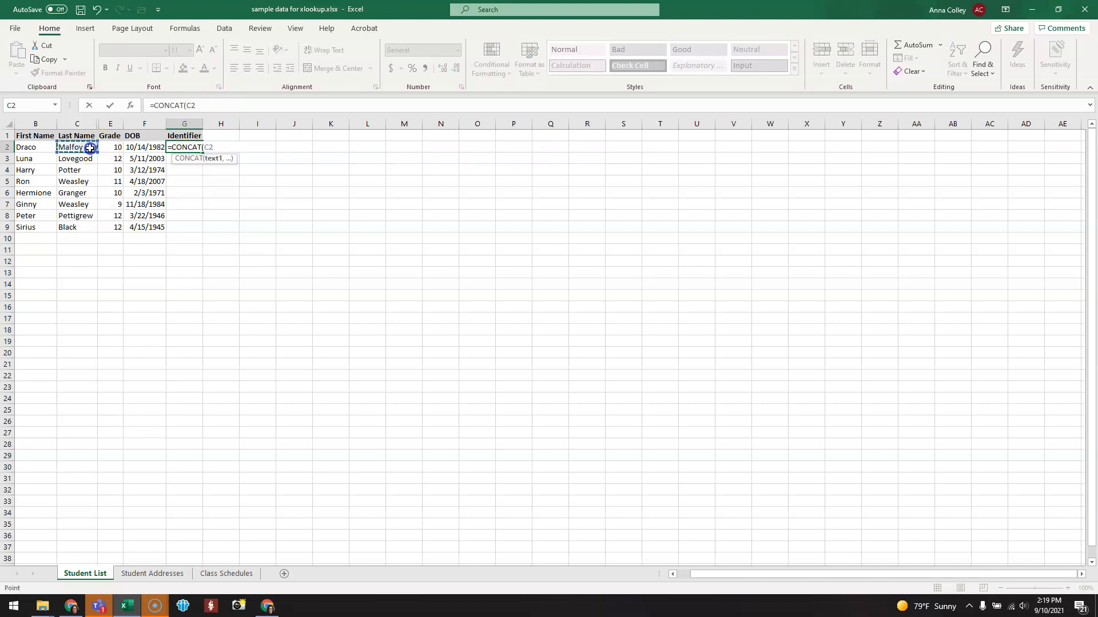
type(",")
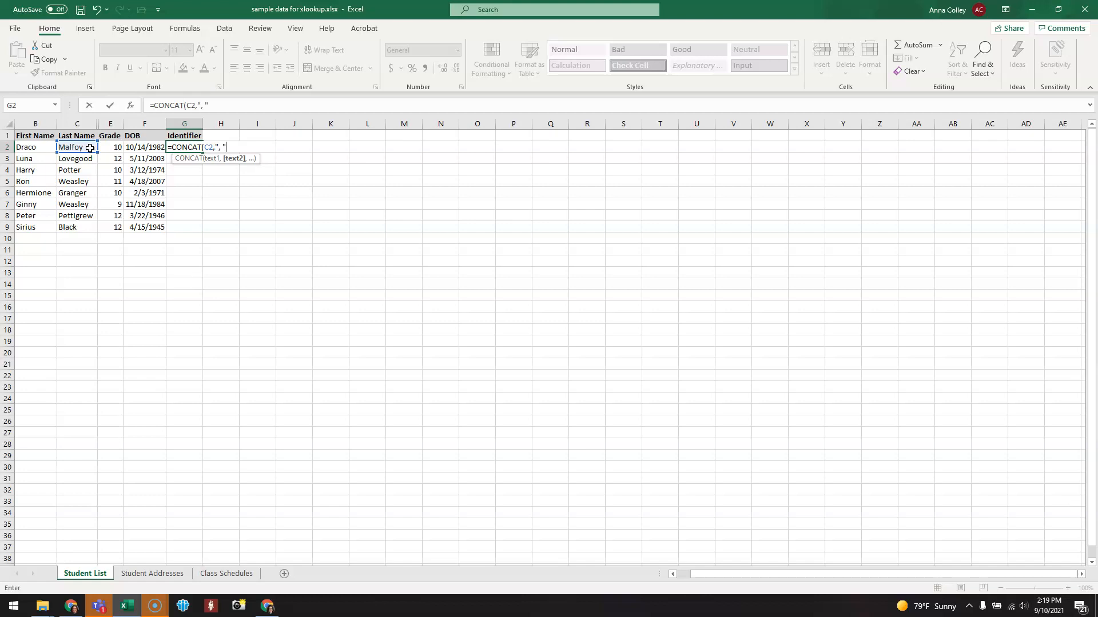
type("\", \"")
left_click(27, 146)
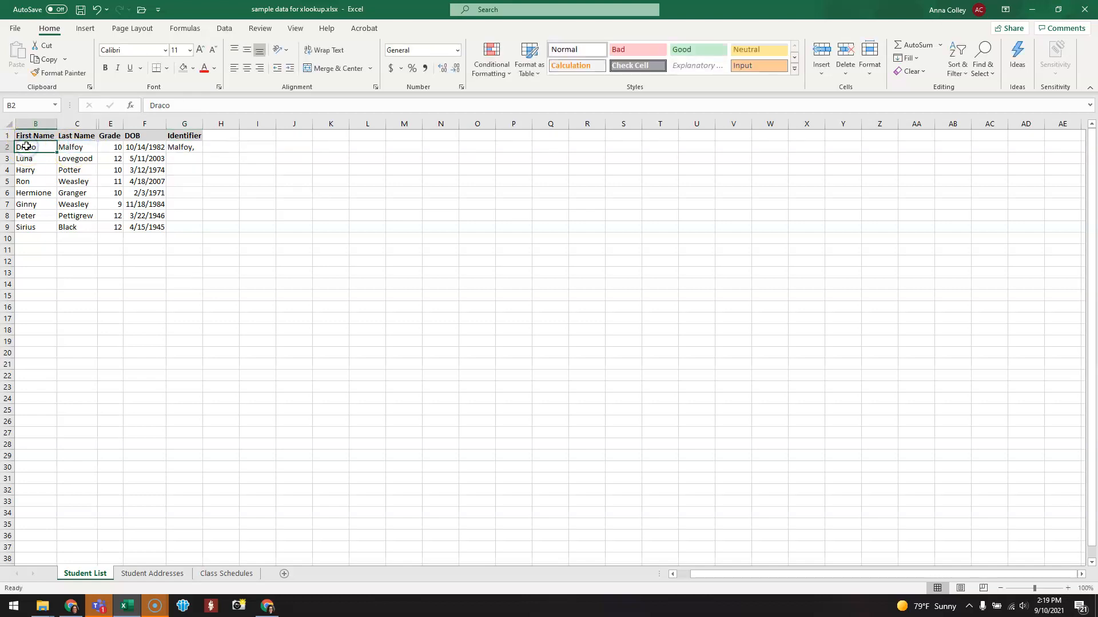
Add the first name and DOB cells as further arguments to the G2 formula, giving =CONCAT(C2,", ",B2,F2).
left_click(175, 145)
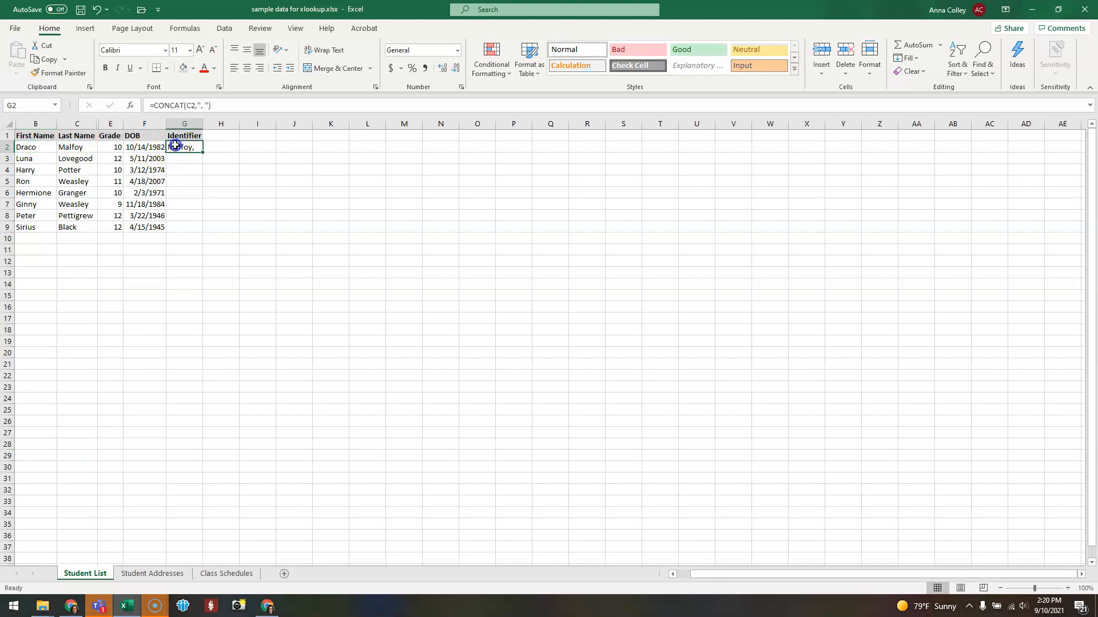
left_click(208, 106)
type(",")
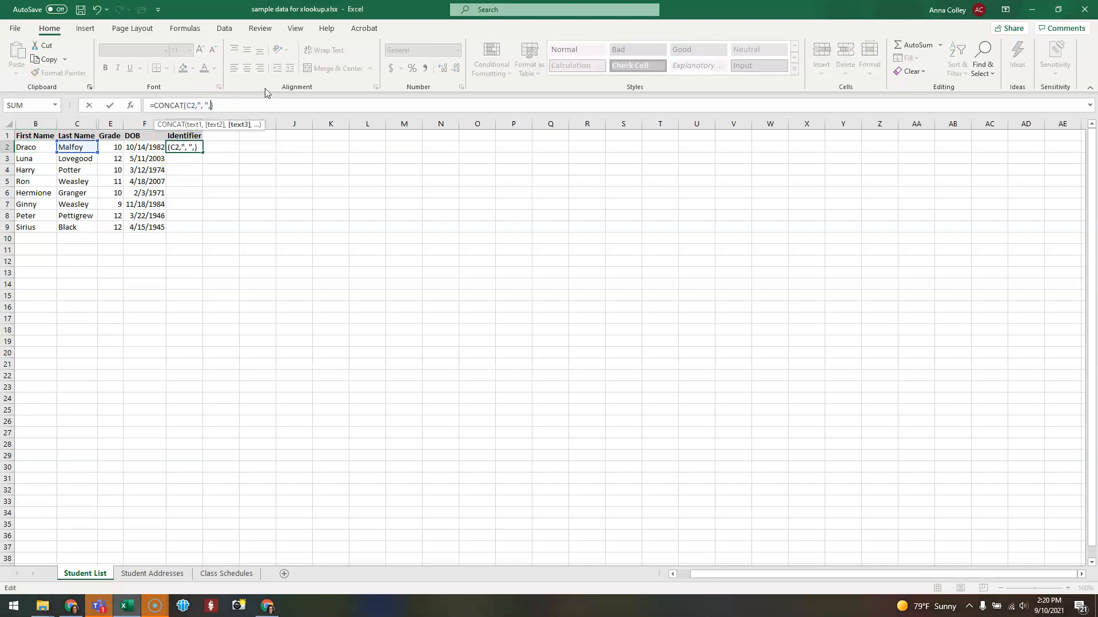
left_click(34, 146)
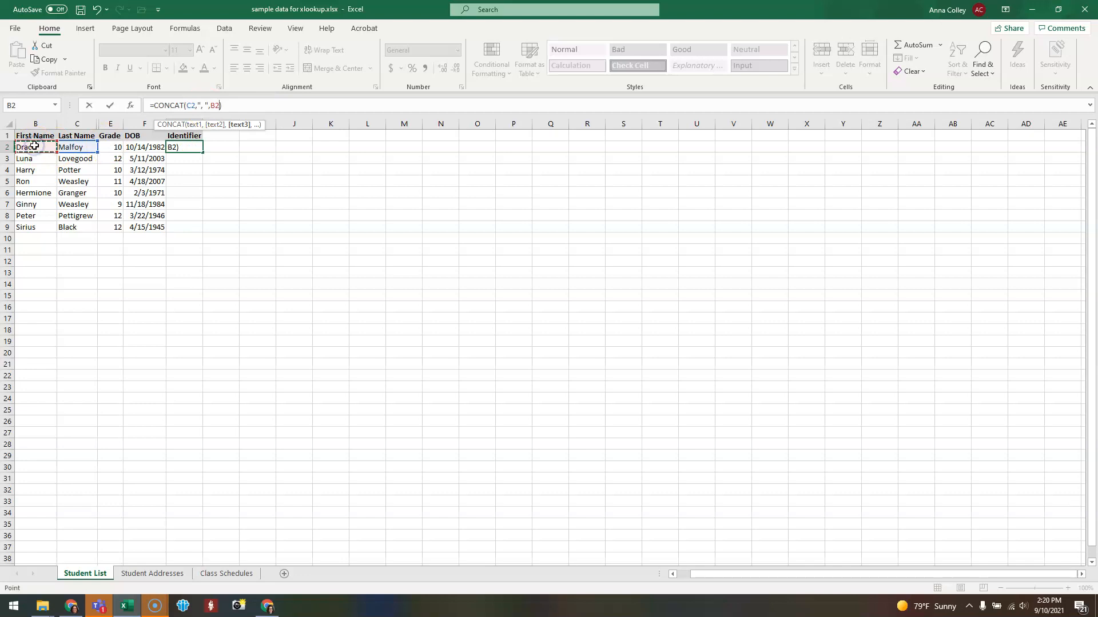
type(",")
left_click(150, 148)
type(")")
key("Return")
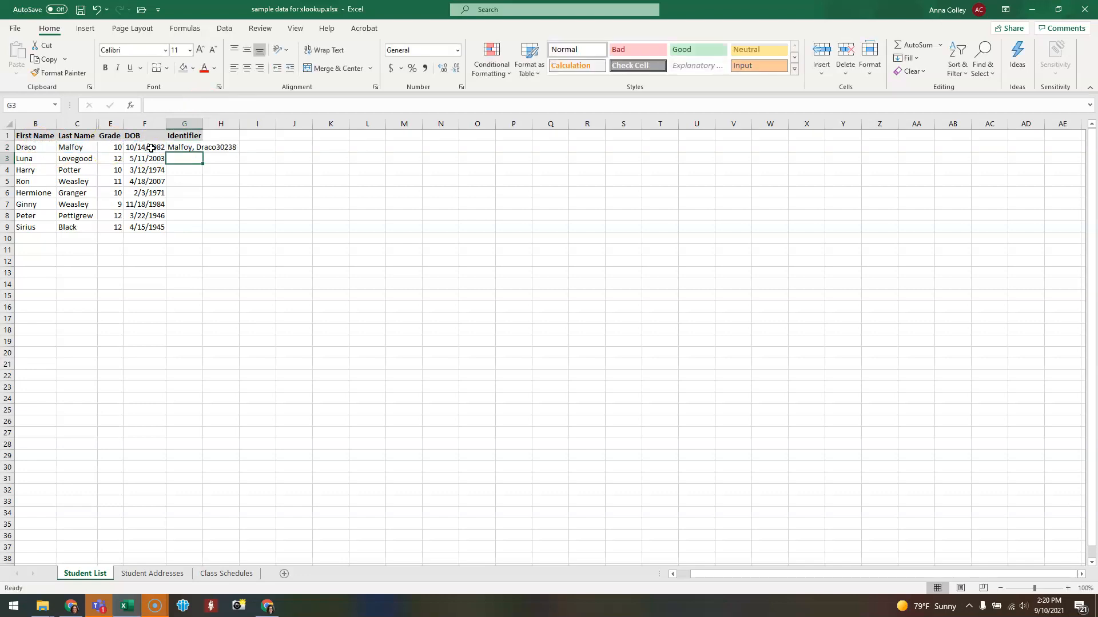
Enter the formula =CONCAT(C2,", ",B2,F2) from scratch in G2 of the Student List sheet.
left_click(179, 149)
type("=")
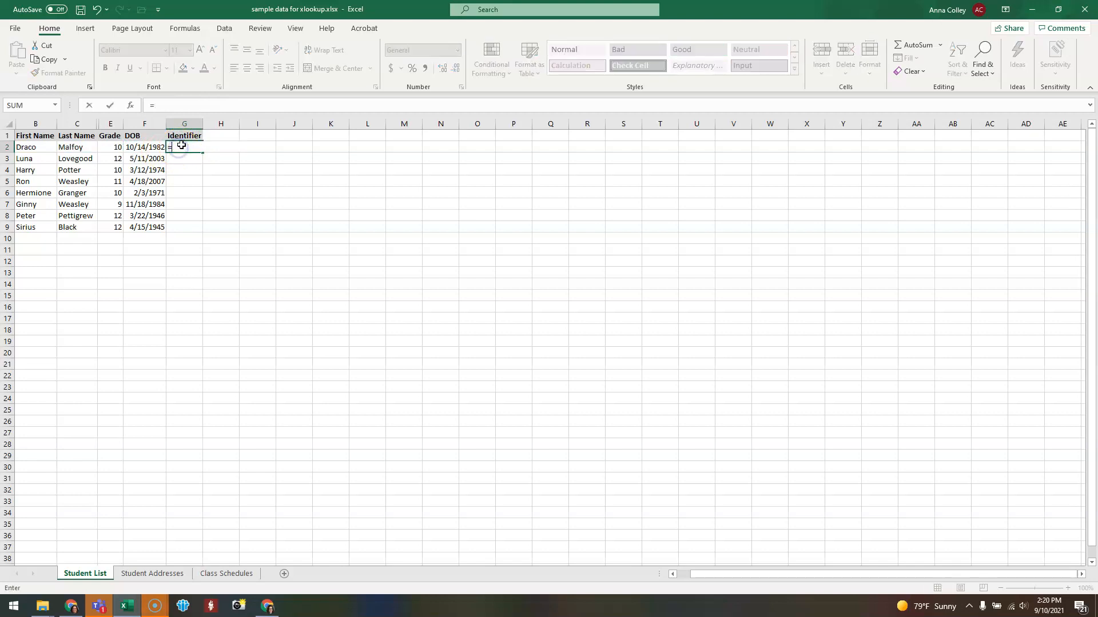
type("concat(")
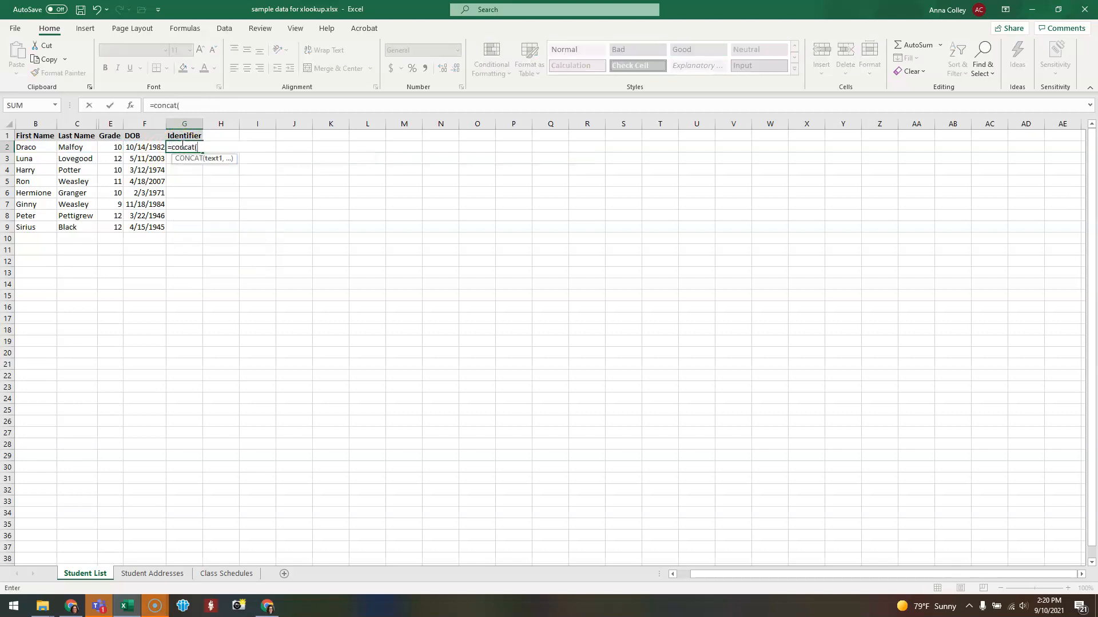
left_click(94, 148)
type(",")
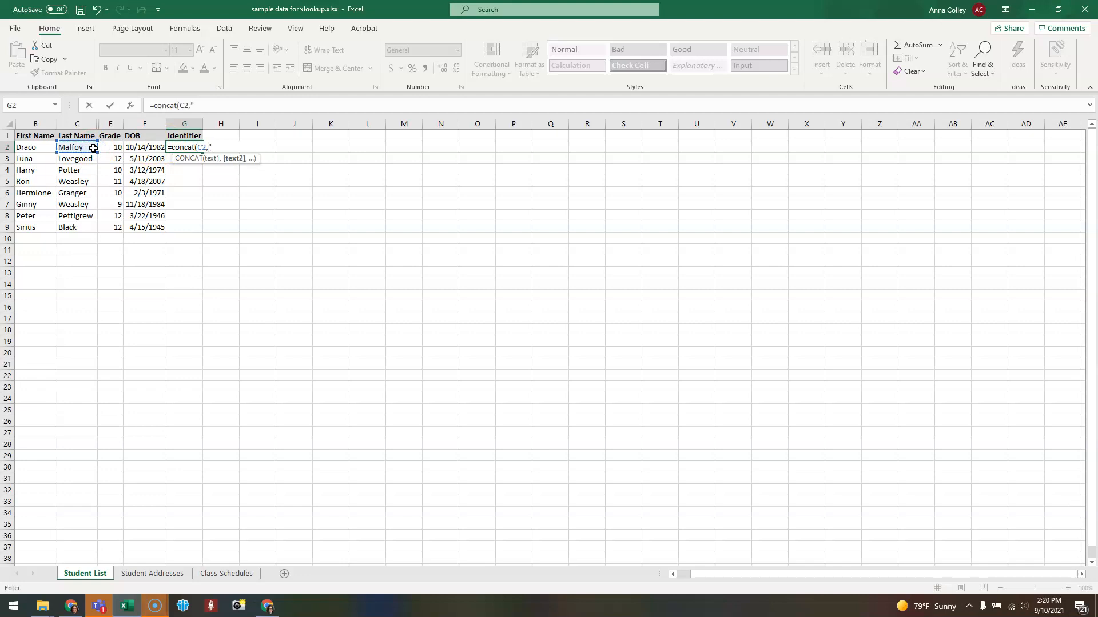
type("\", \",")
left_click(34, 149)
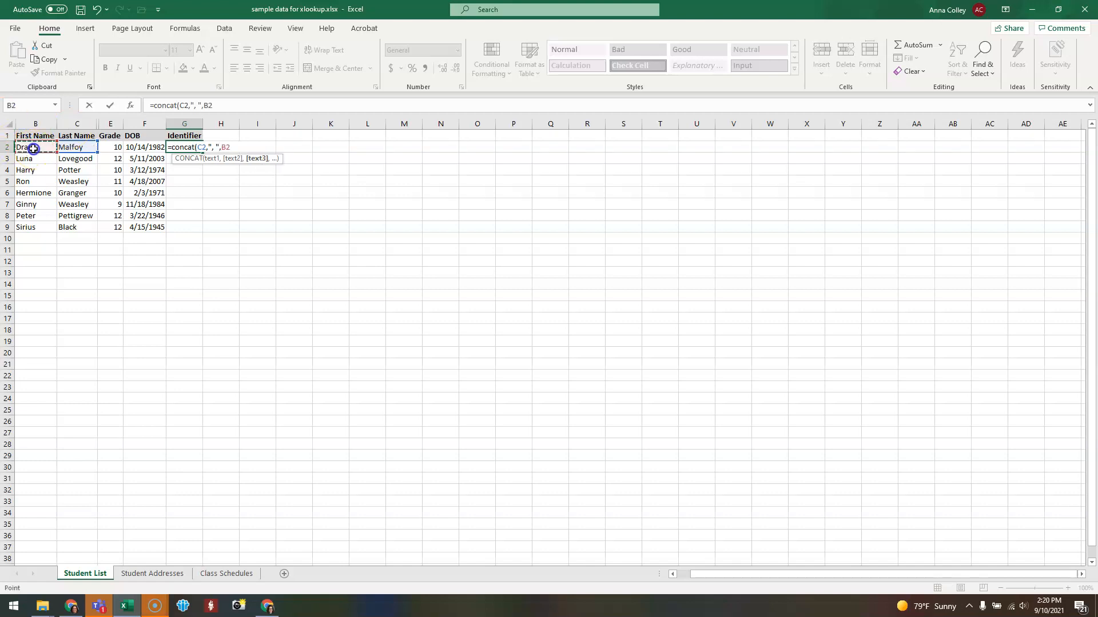
type(",")
left_click(128, 150)
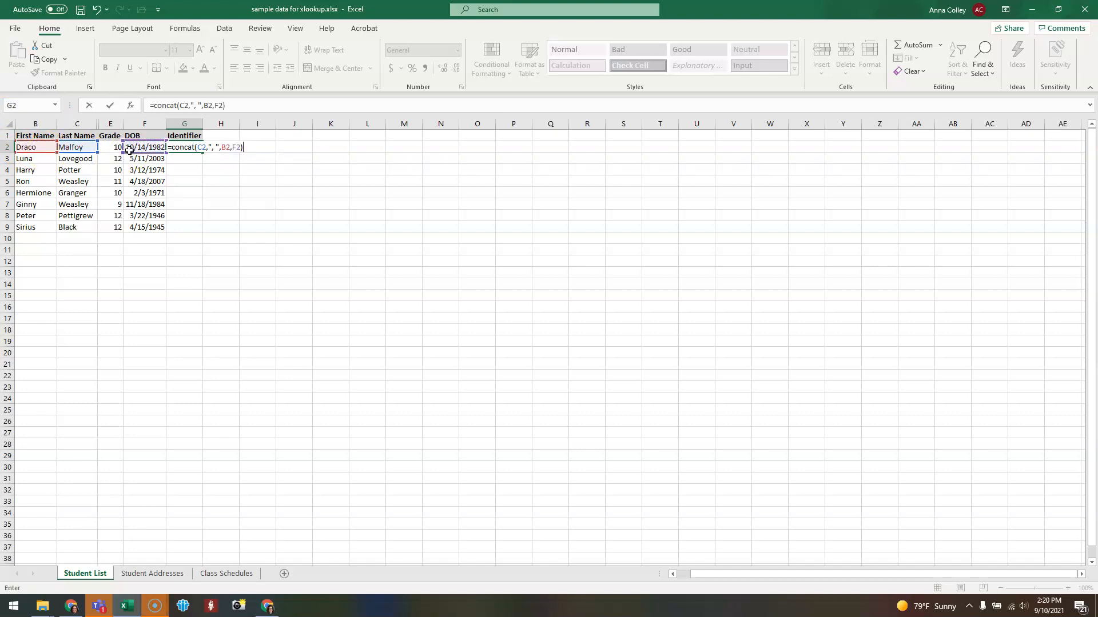
key("Return")
Fill the G2 Identifier formula down through G9 and autofit the width of column G.
left_click(179, 146)
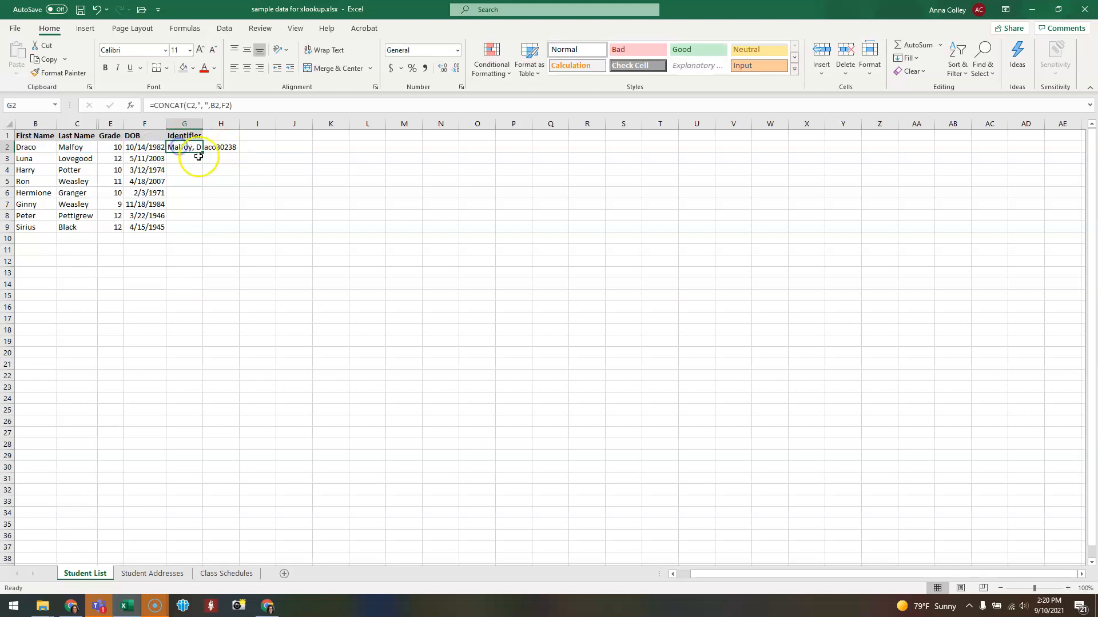
double_click(202, 152)
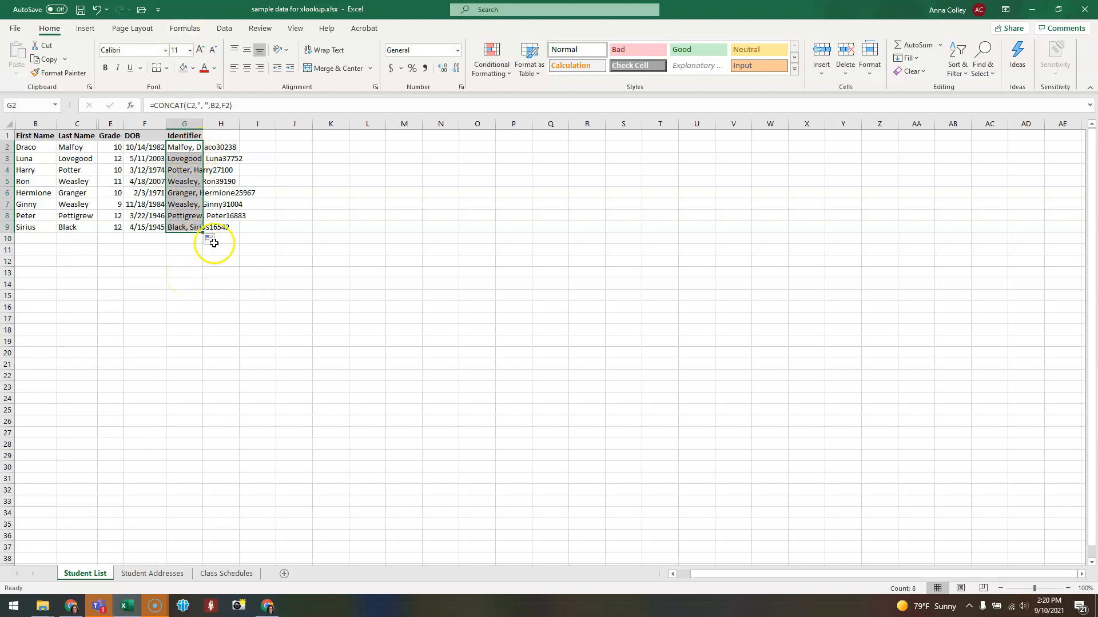
double_click(203, 124)
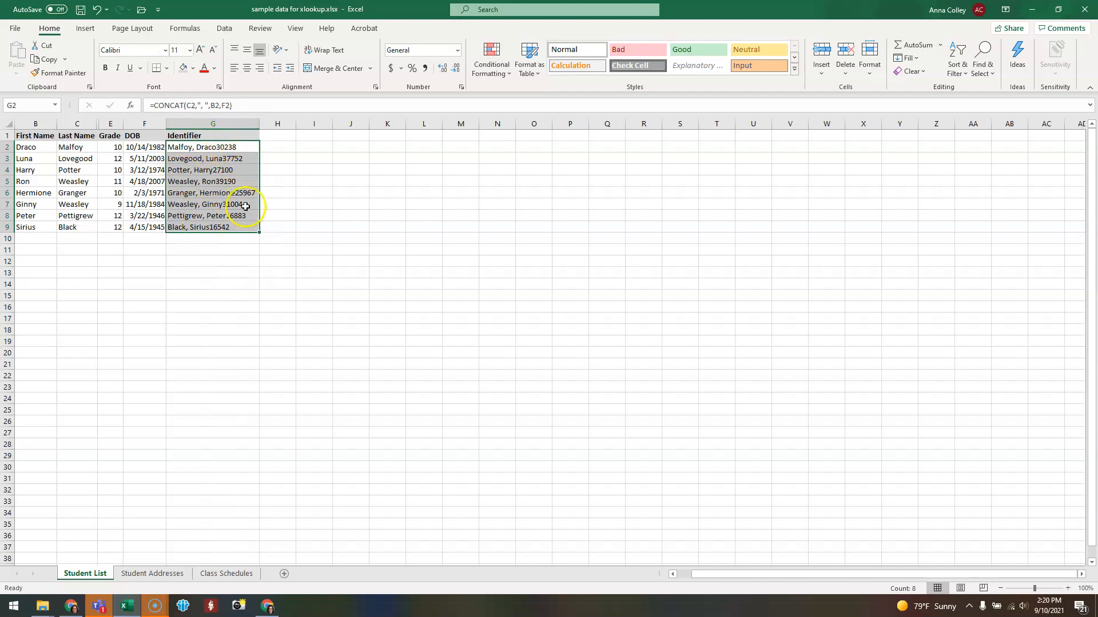
left_click(235, 152)
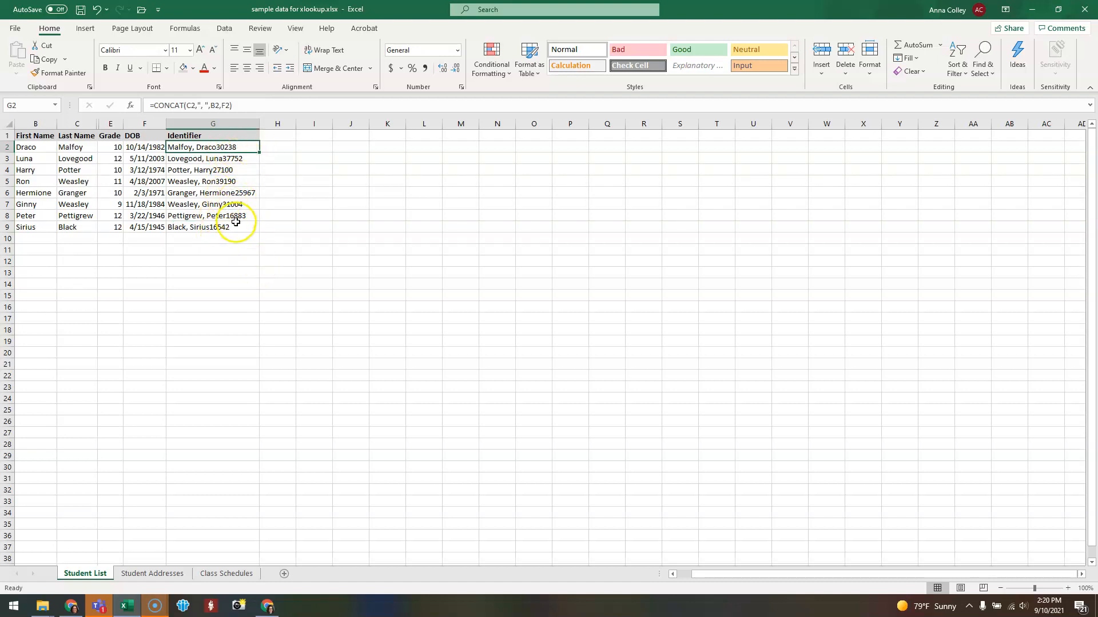
On the Student Addresses sheet, fill the H2 Identifier formula down through H11.
left_click(158, 574)
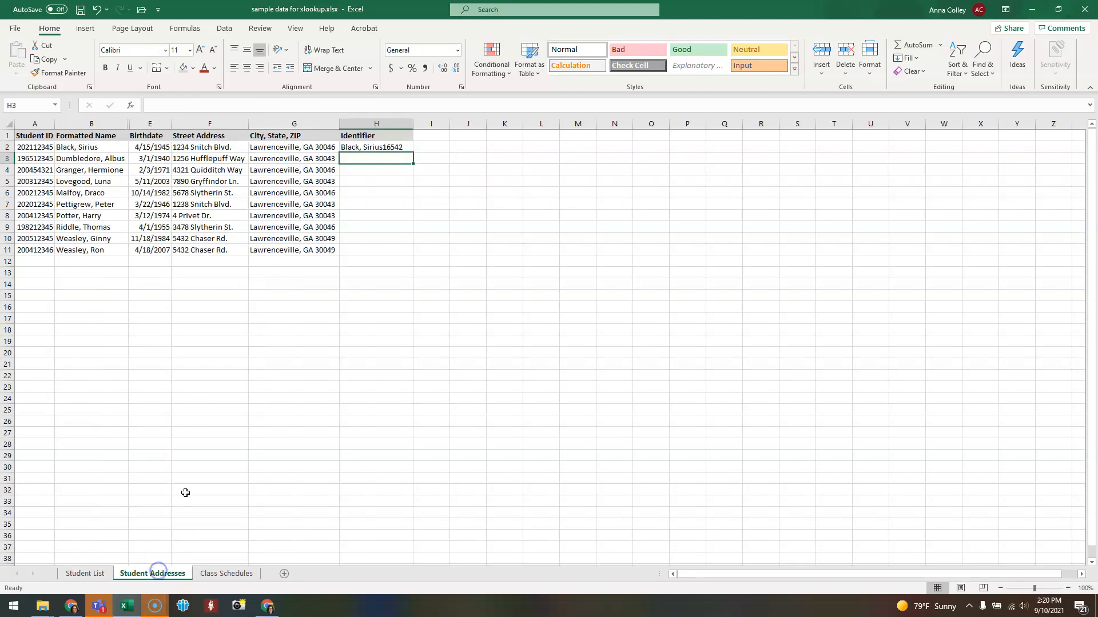
left_click(387, 148)
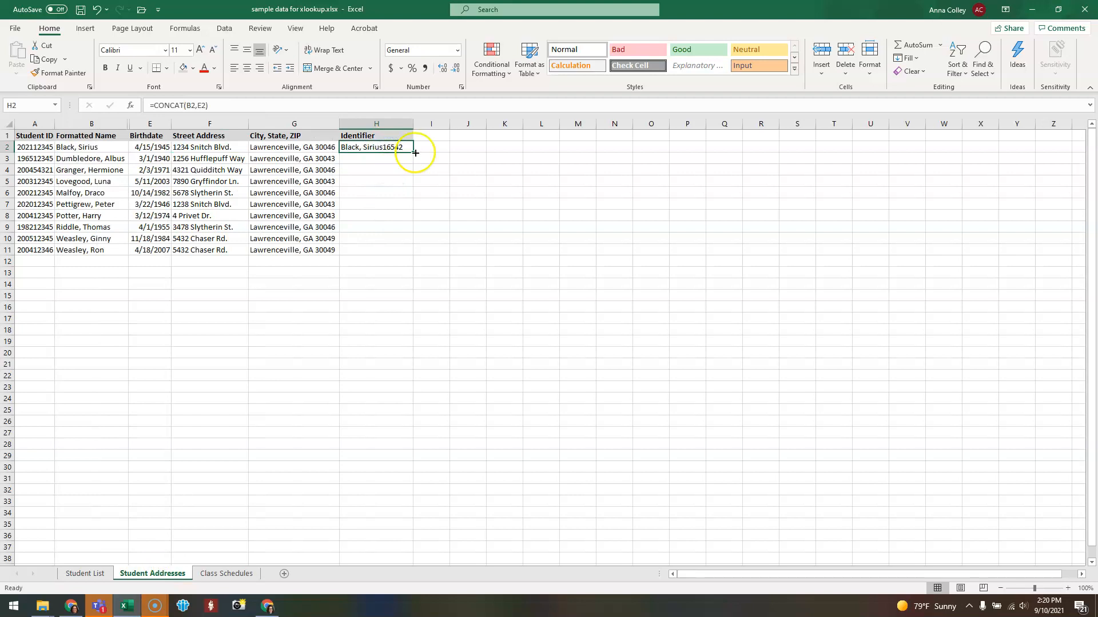
double_click(412, 152)
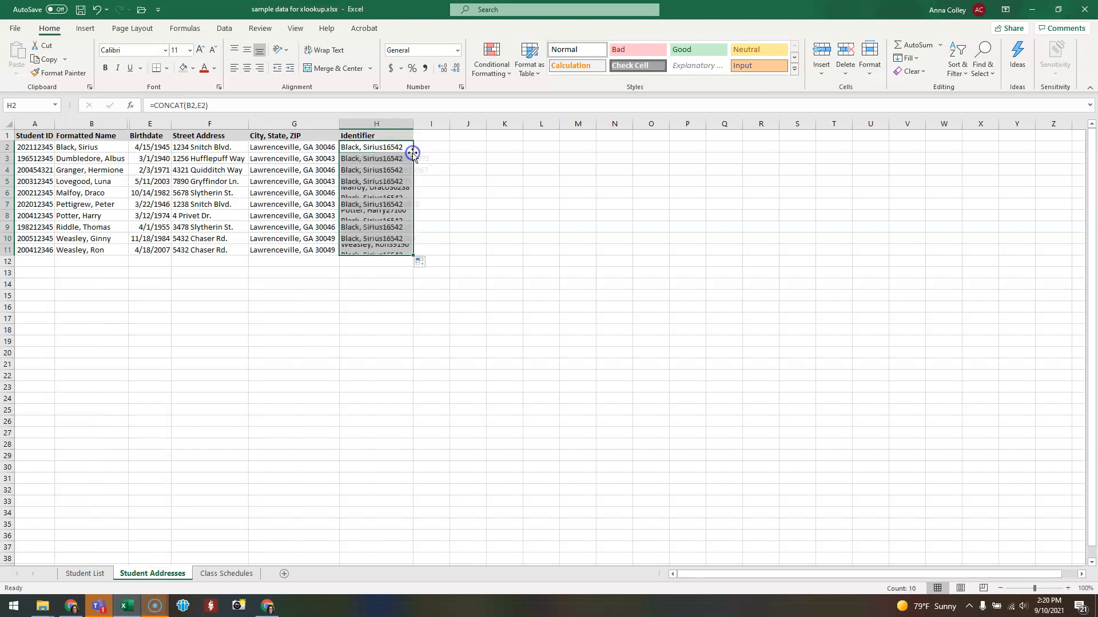
left_click(343, 298)
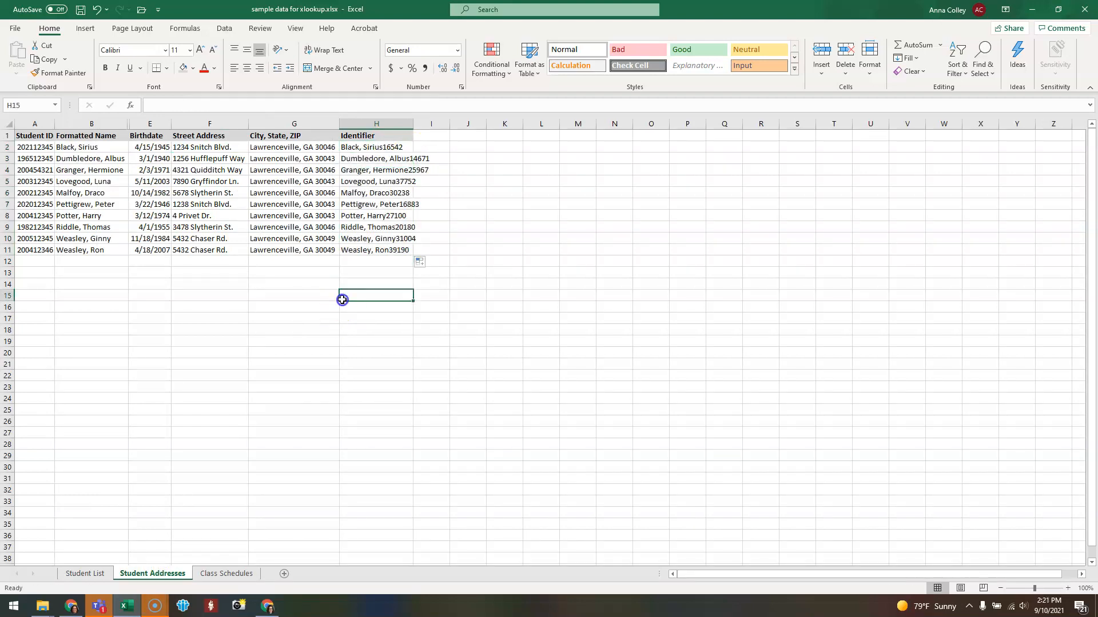
Add the column header Student ID in cell H1 of the Student List sheet.
left_click(84, 574)
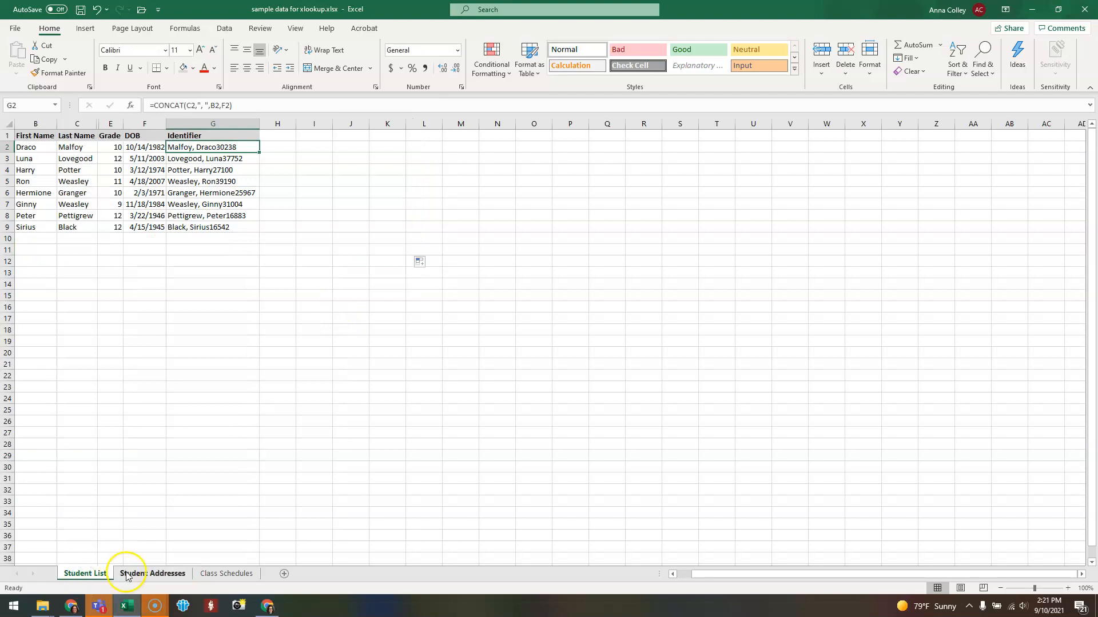
left_click(127, 573)
left_click(95, 574)
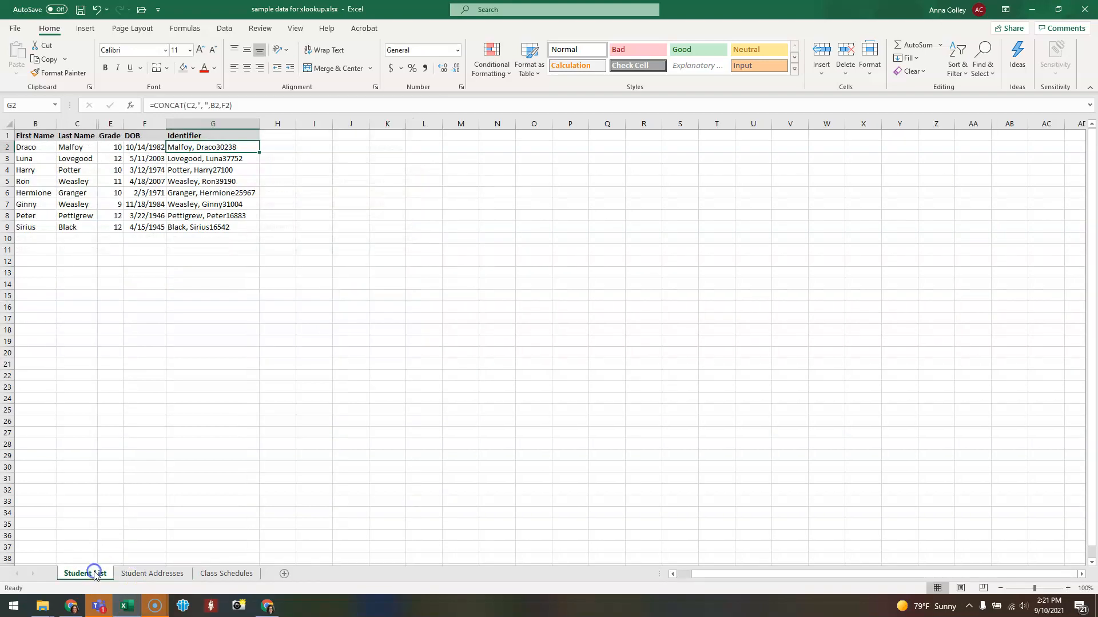
left_click(281, 138)
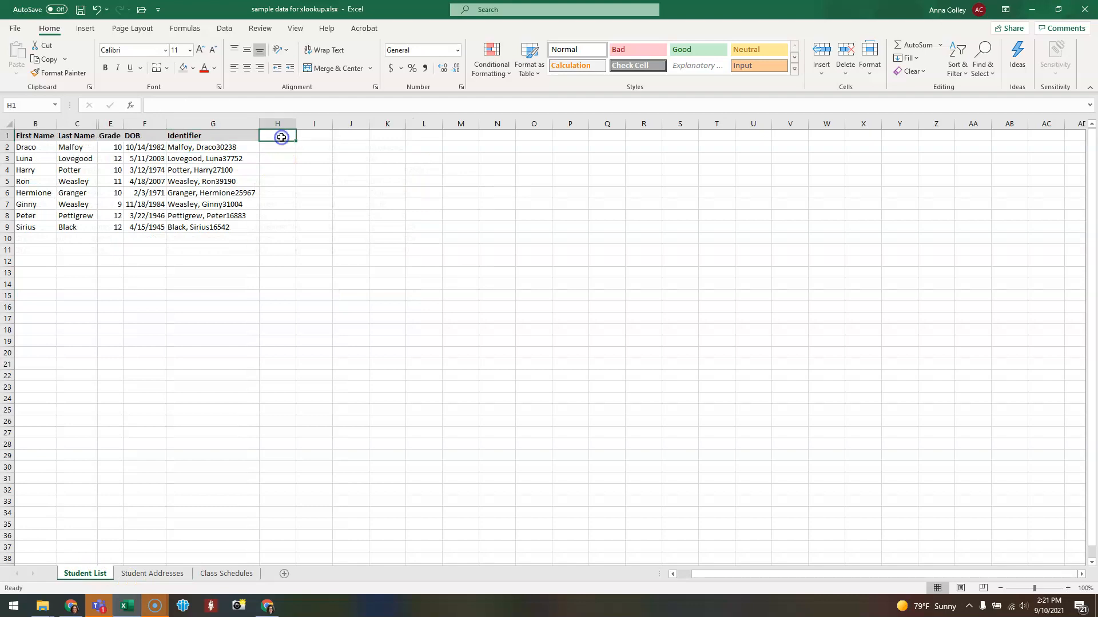
type("Student ID")
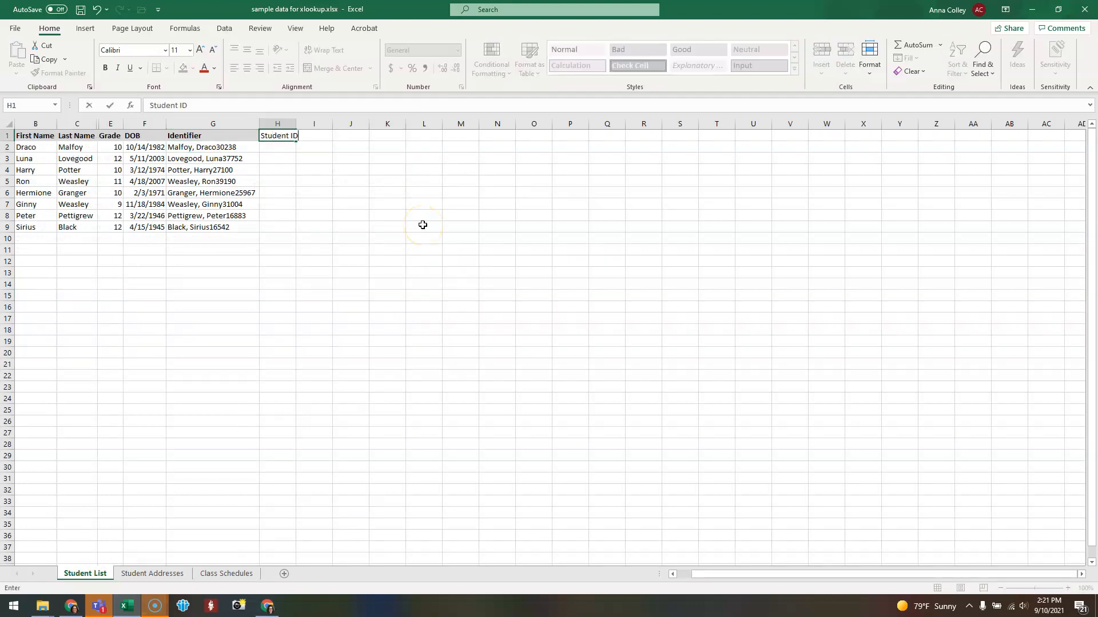
key("Return")
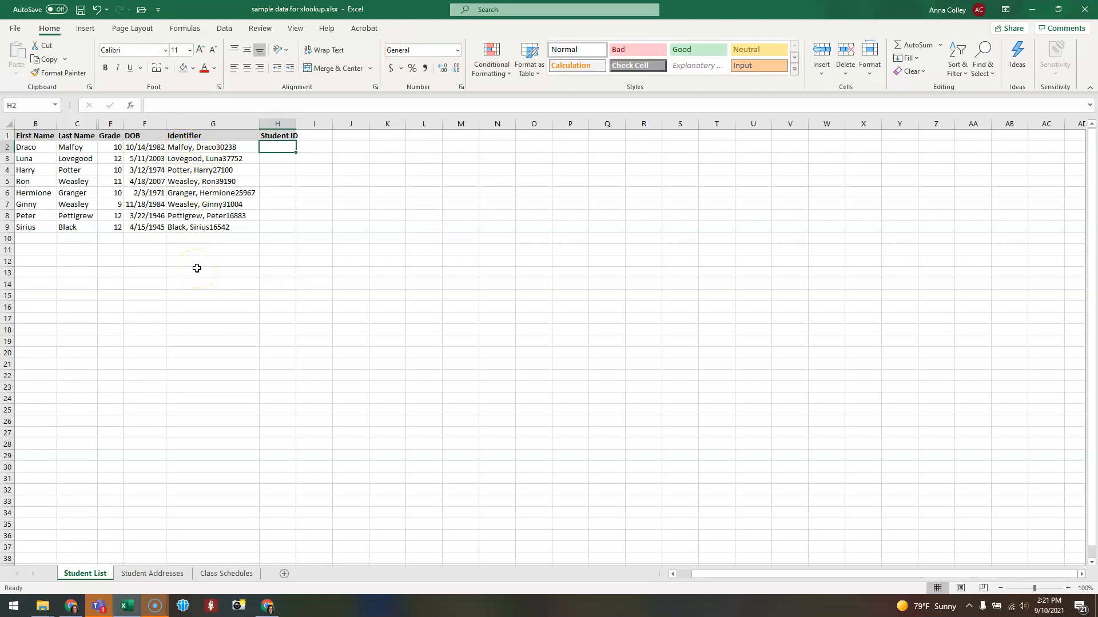
In H2 of Student List, look up the student ID with =XLOOKUP(G2,'Student Addresses'!H:H,'Student Addresses'!A:A).
type("=")
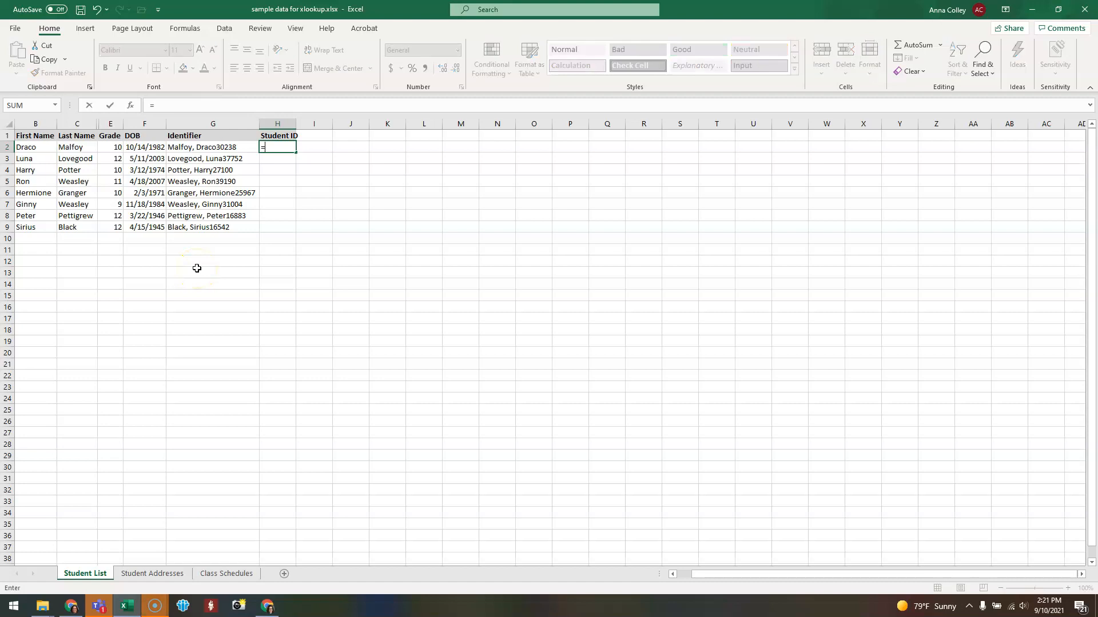
type("xlookup")
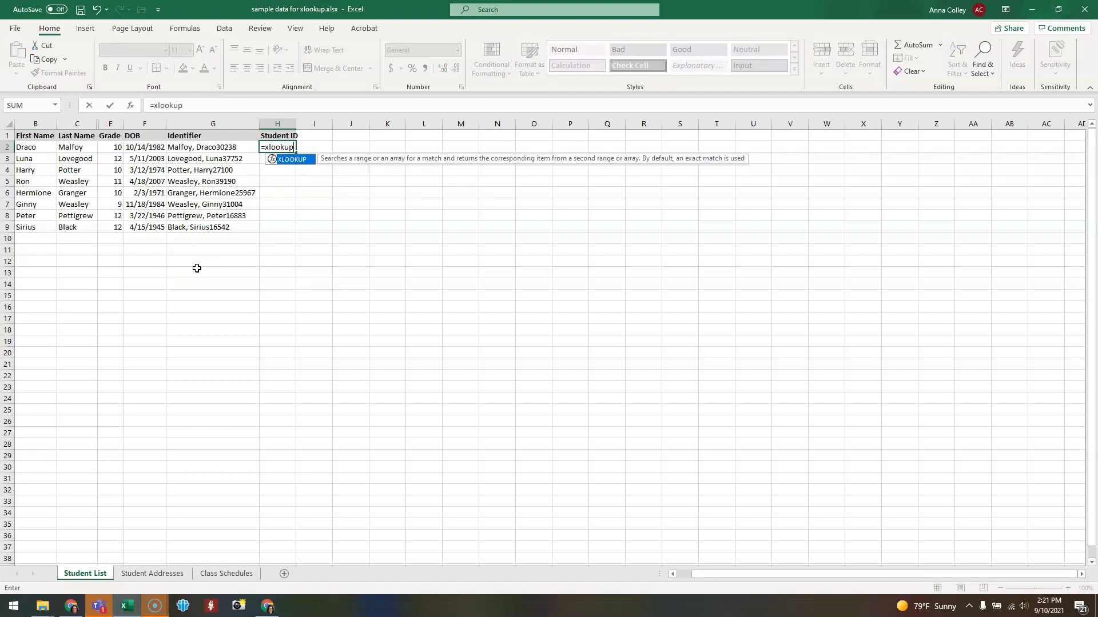
type("(")
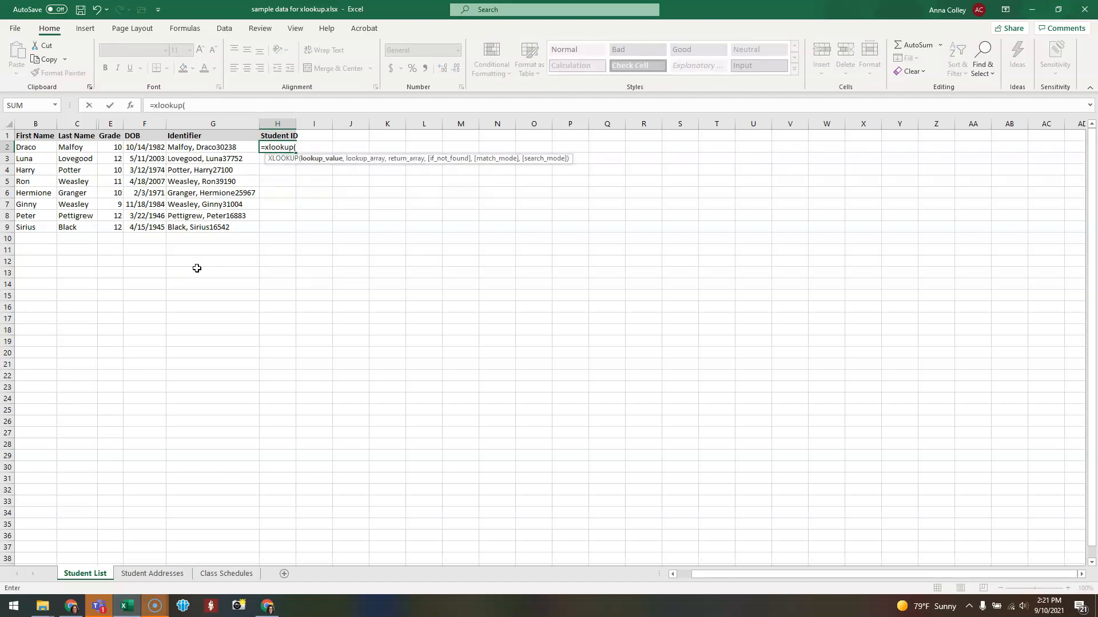
left_click(221, 146)
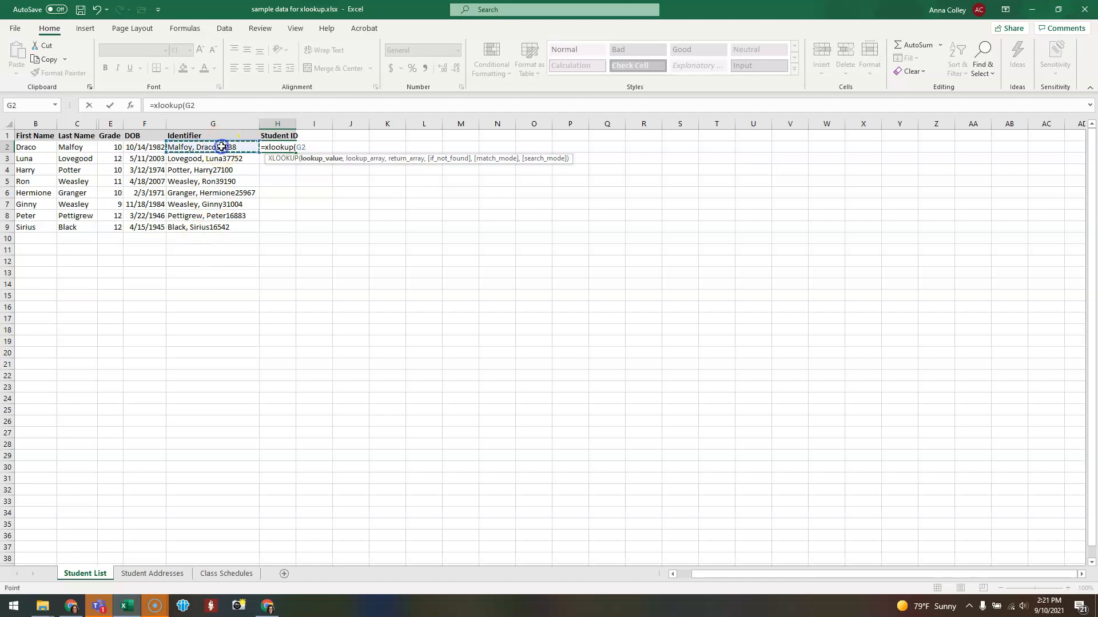
type(",")
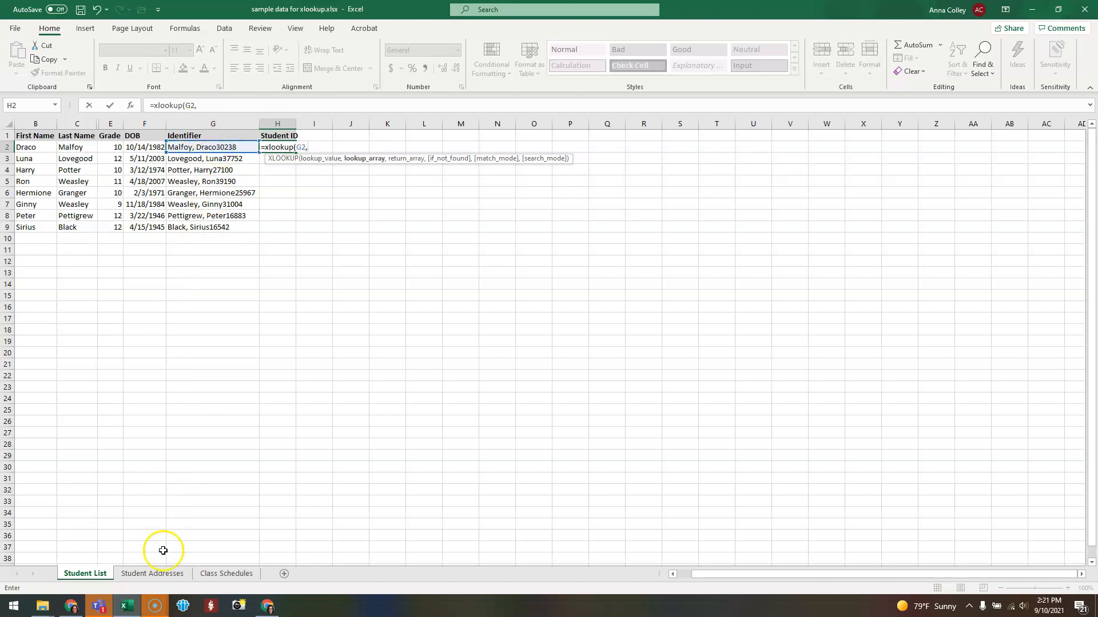
left_click(152, 573)
left_click(379, 122)
type(",")
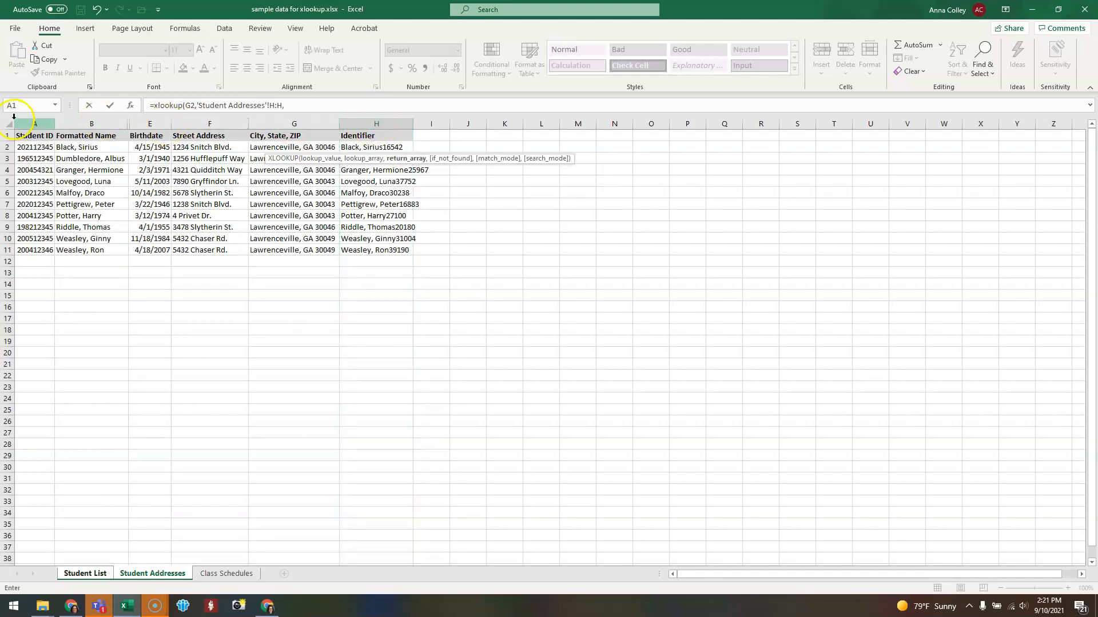
left_click(33, 124)
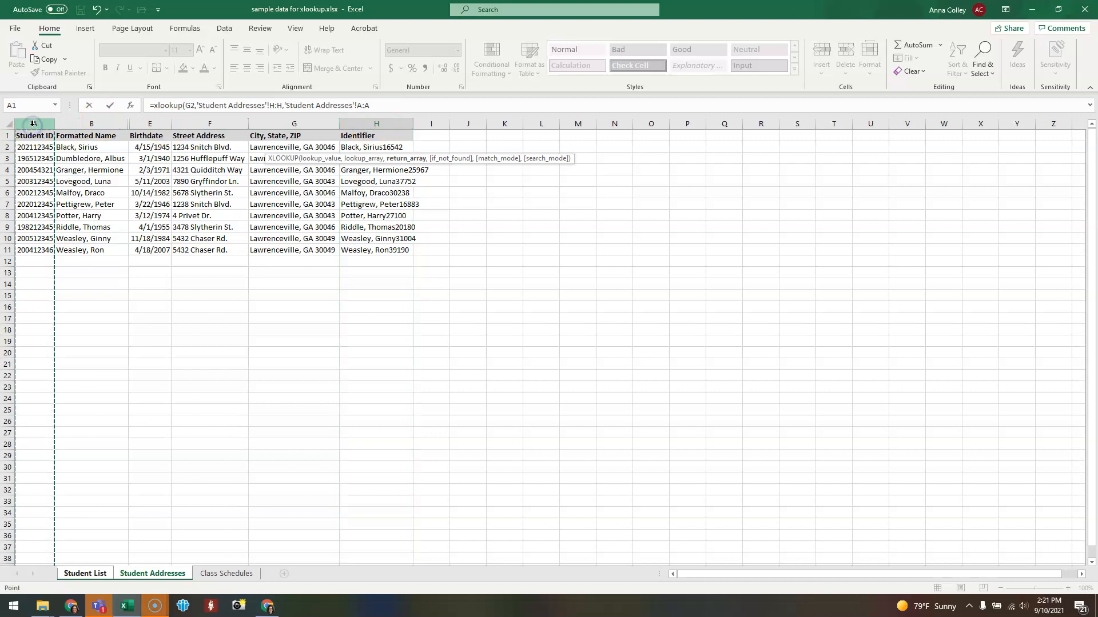
type(")")
key("Return")
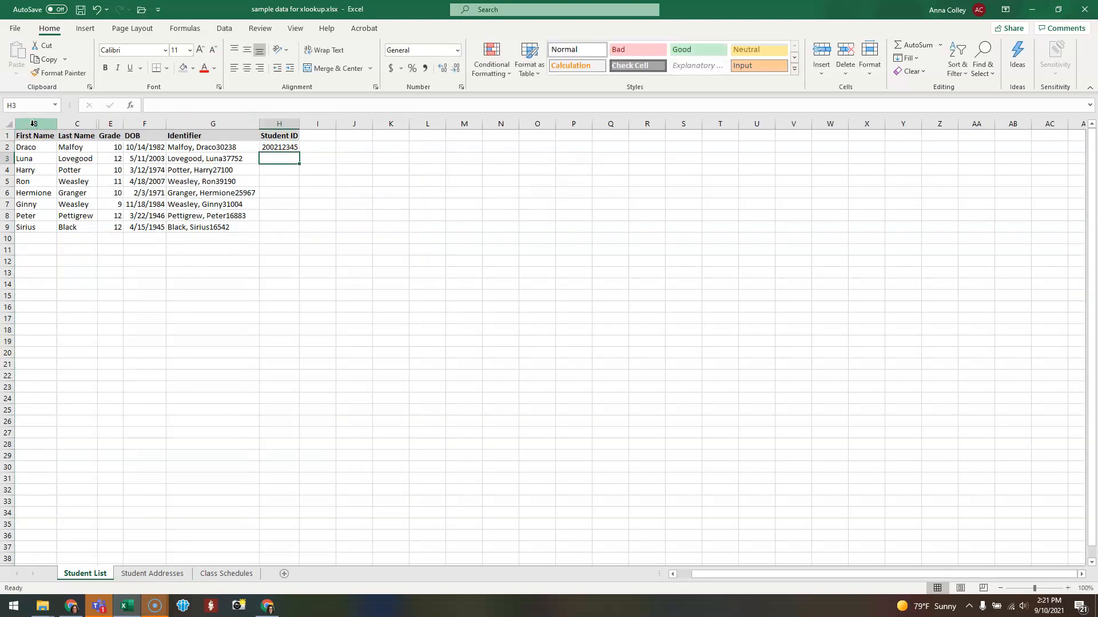
Fill the H2 XLOOKUP formula down through H9 so every student in Student List gets a Student ID.
left_click(283, 150)
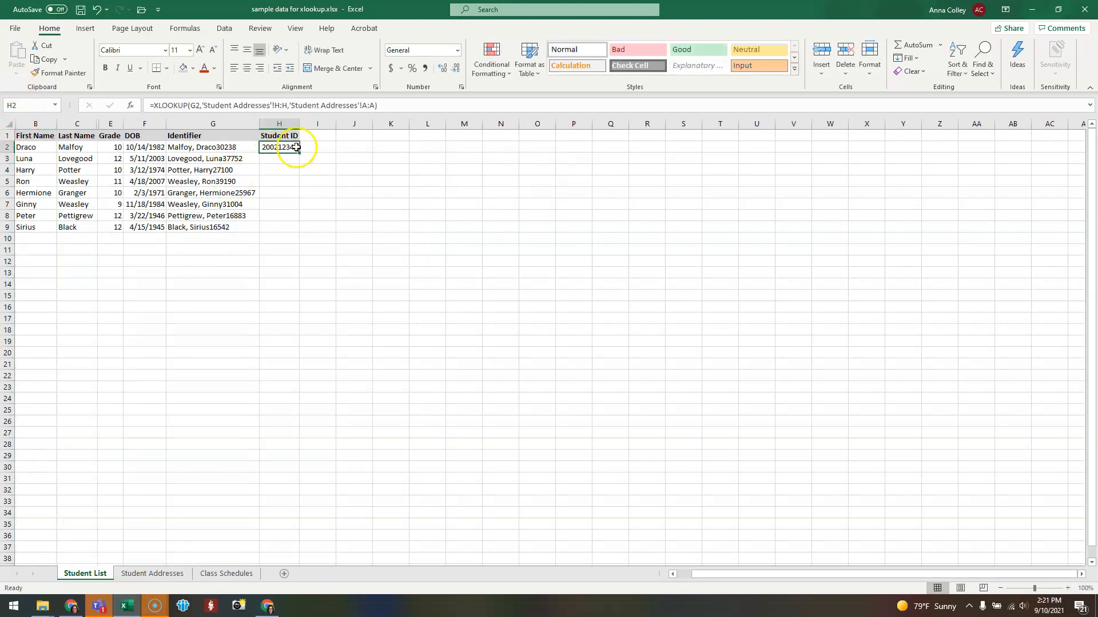
double_click(299, 153)
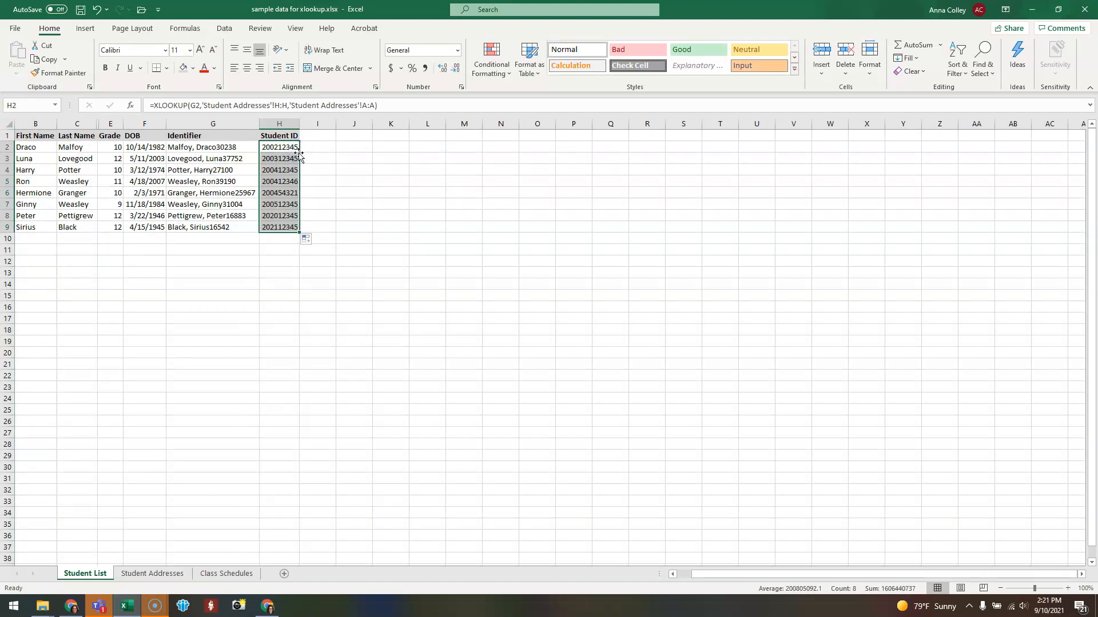
left_click(289, 252)
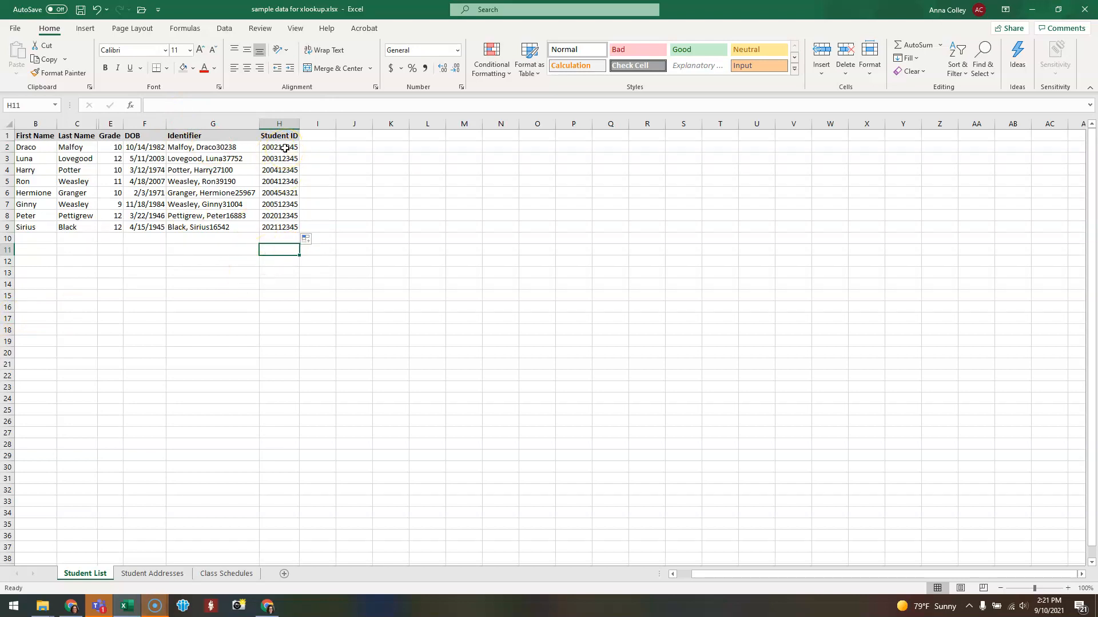
left_click_drag(285, 148, 278, 229)
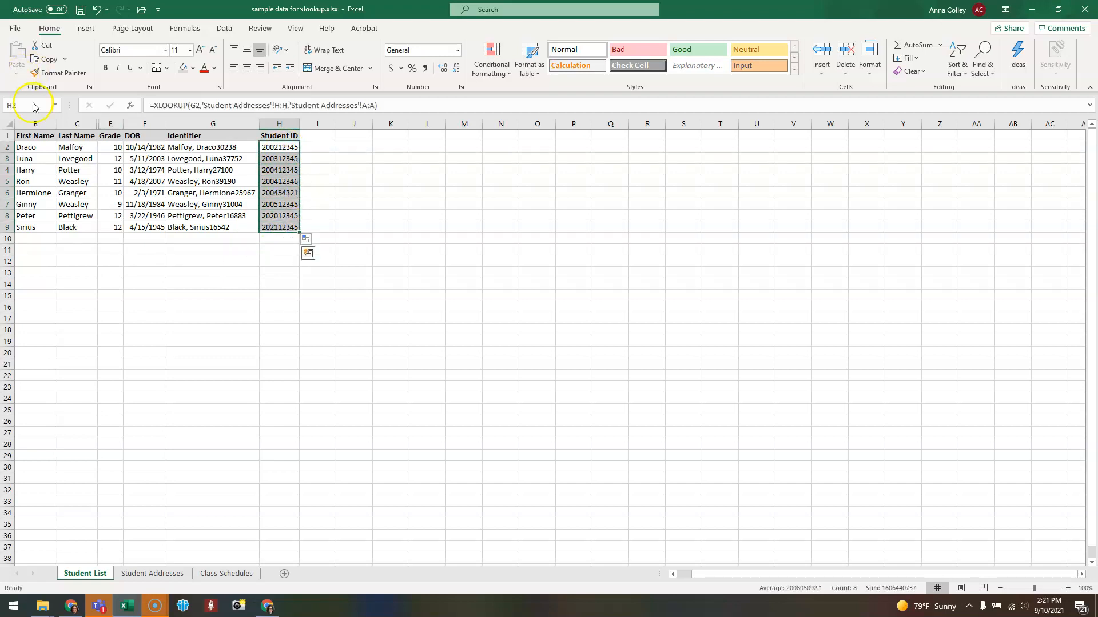
left_click(276, 264)
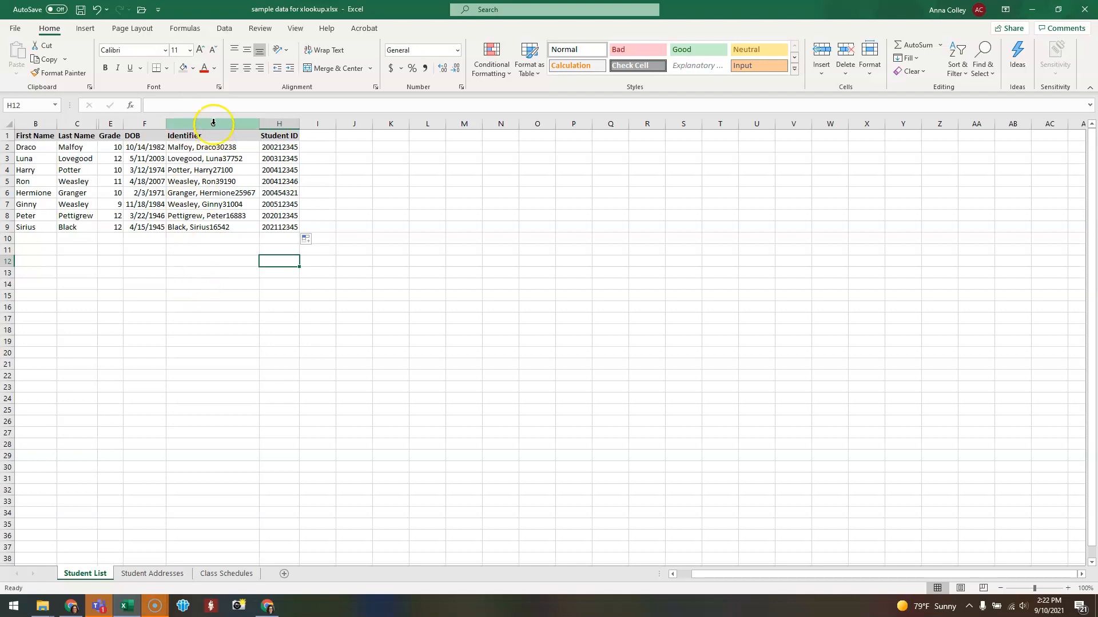
left_click_drag(289, 138, 290, 225)
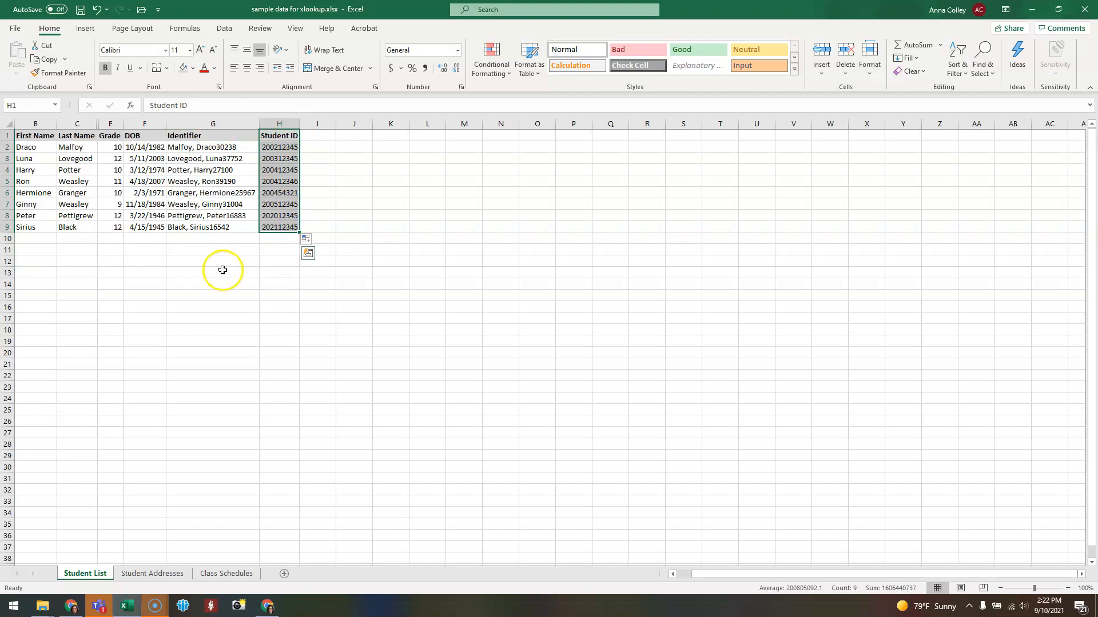
Try deleting the Identifier column G from the Student List sheet, and undo the deletion.
left_click(212, 124)
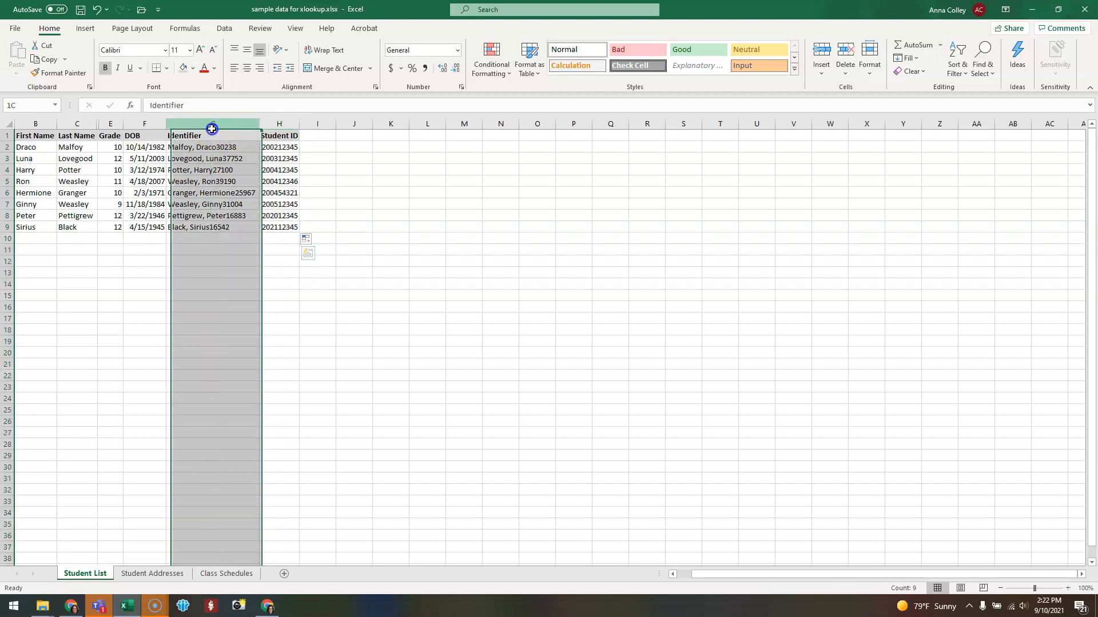
right_click(213, 124)
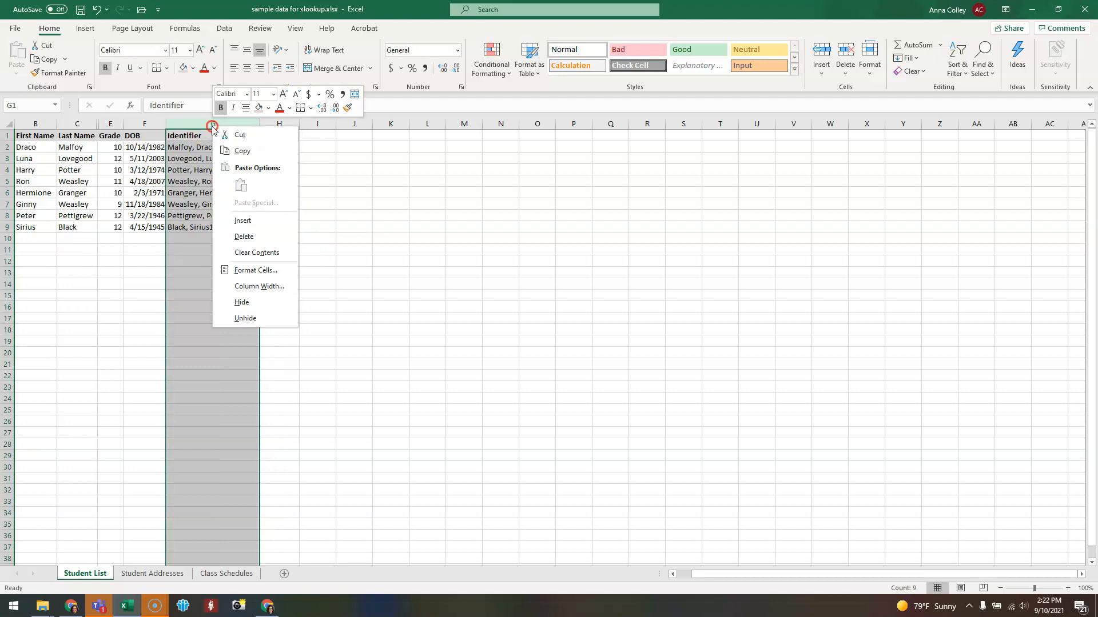
left_click(235, 236)
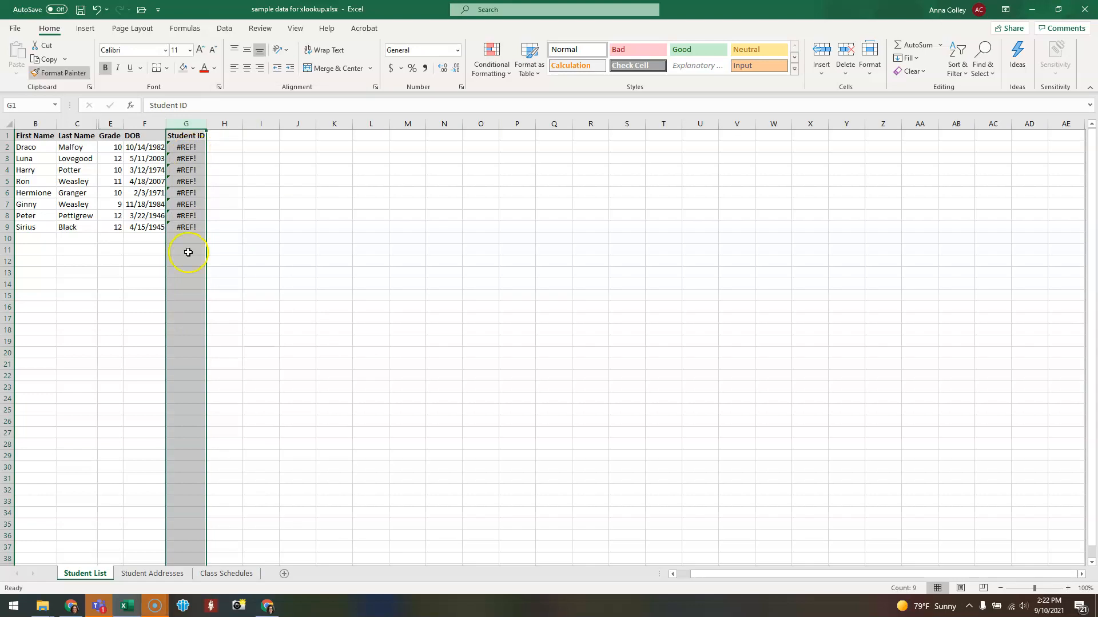
left_click(95, 10)
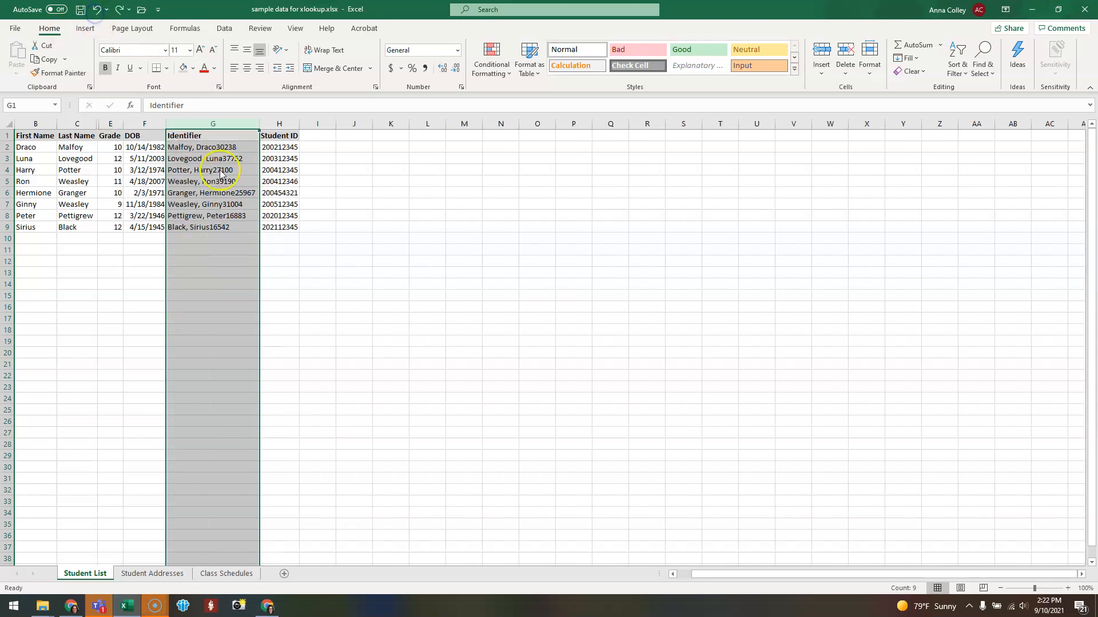
Hide the Identifier column G on the Student List sheet.
left_click(206, 282)
left_click(222, 128)
right_click(223, 125)
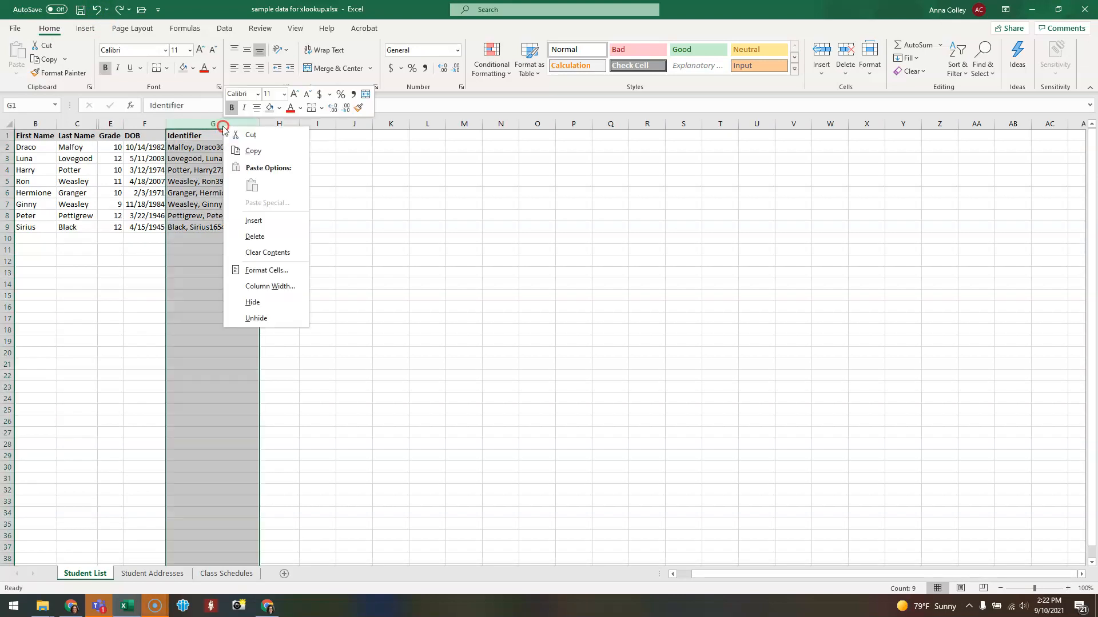
left_click(253, 302)
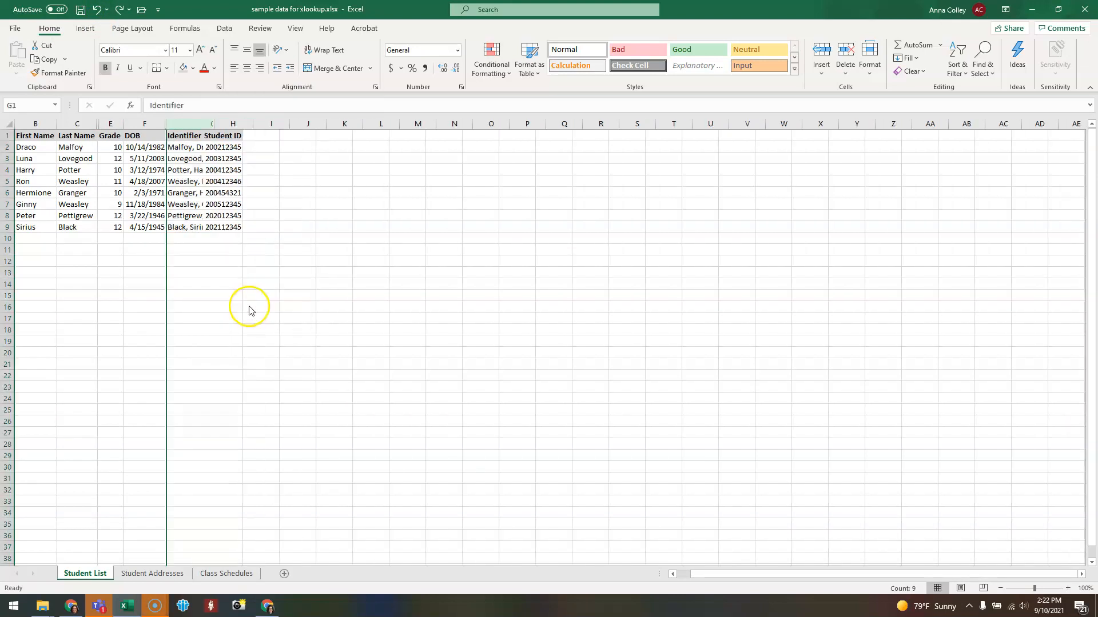
key("shift+Left")
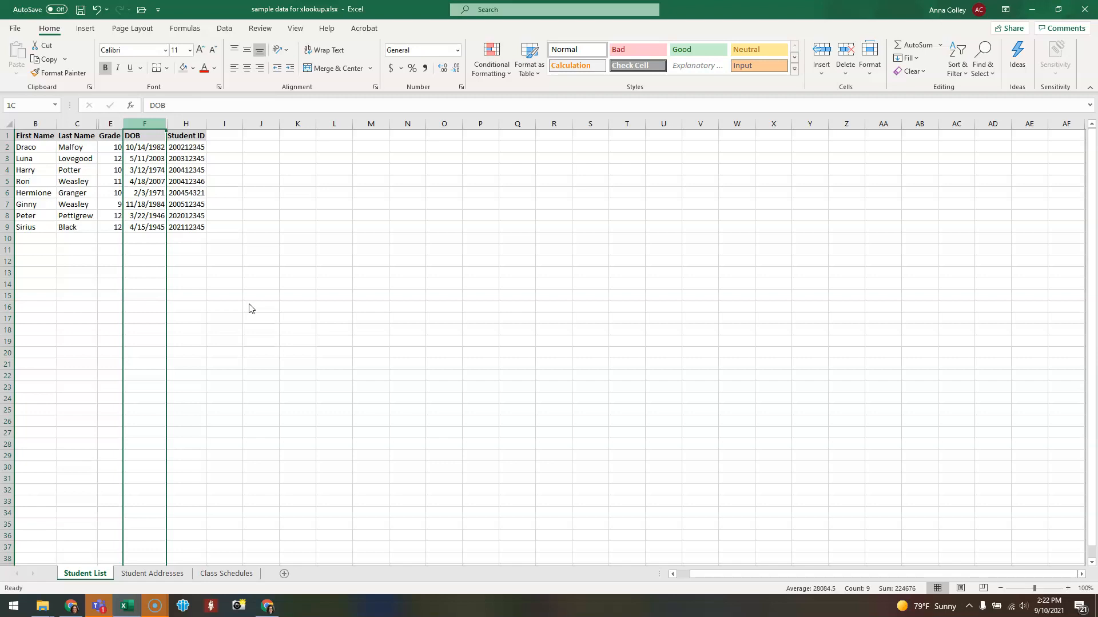
Unhide the Identifier column between DOB and Student ID on the Student List sheet.
left_click_drag(159, 126, 185, 125)
right_click(185, 125)
left_click(220, 318)
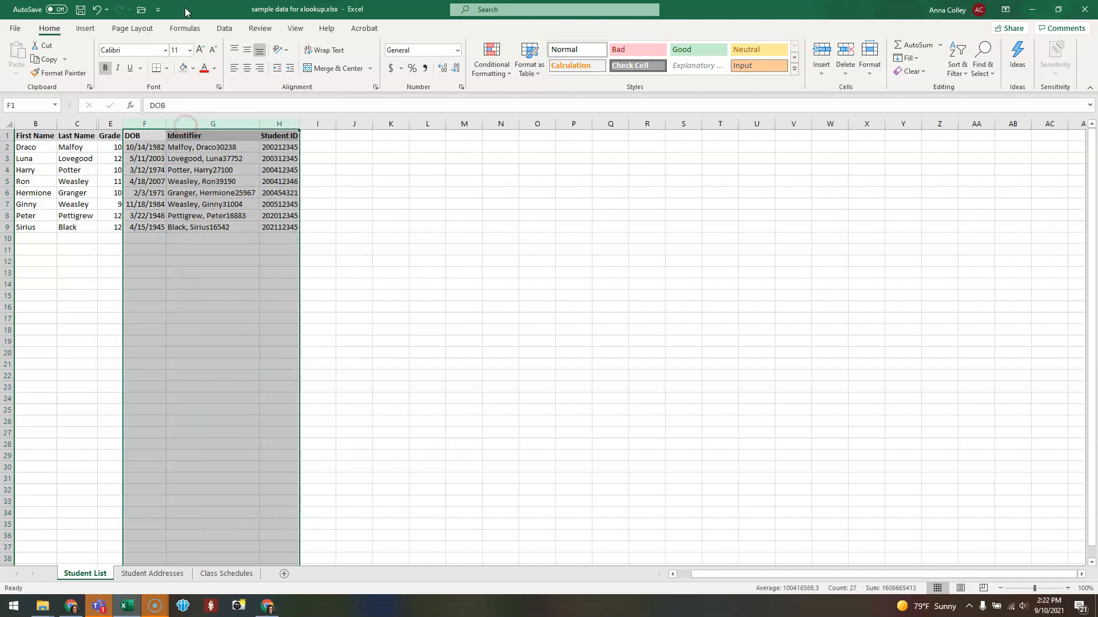
left_click(213, 261)
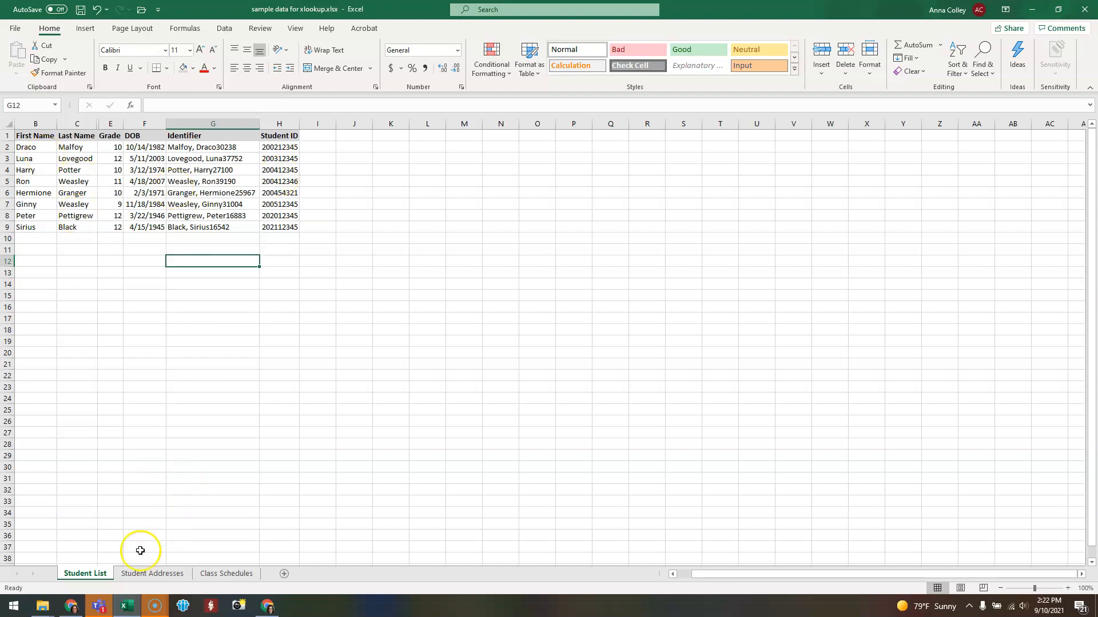
Examine the Class Schedules sheet, looking at how rows 2 to 8 repeat one student's ID for each class period.
left_click(138, 574)
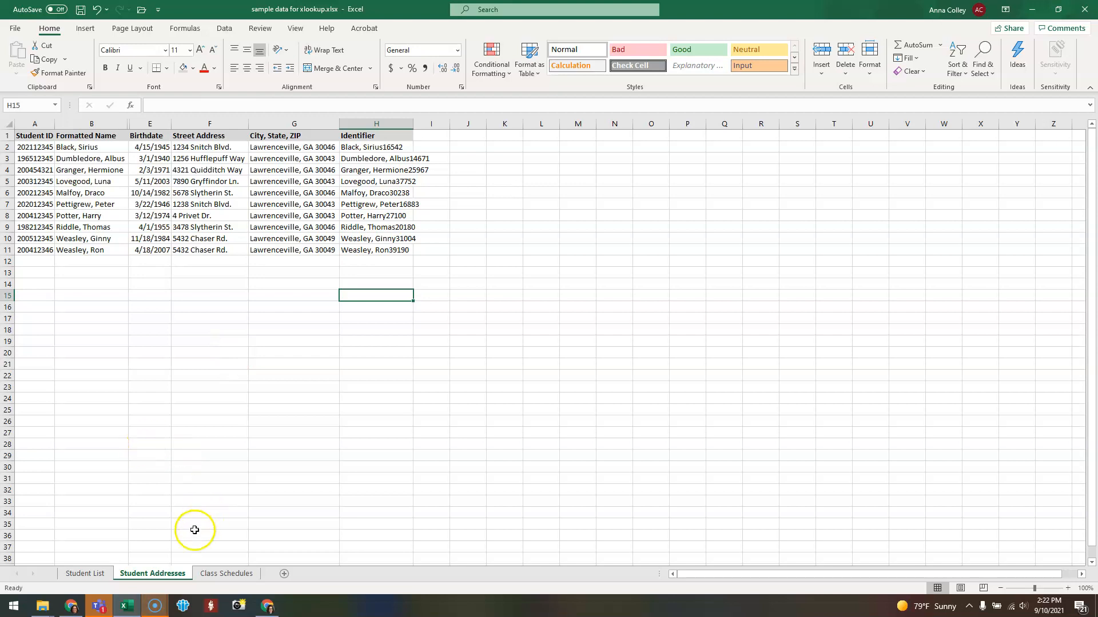
left_click(226, 573)
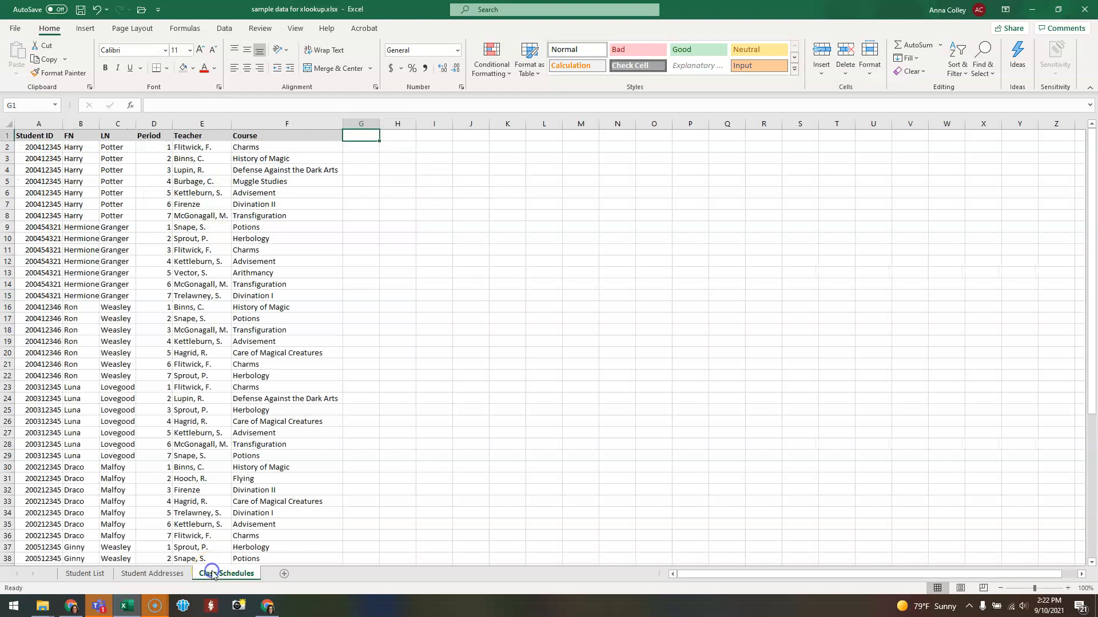
left_click_drag(8, 148, 5, 216)
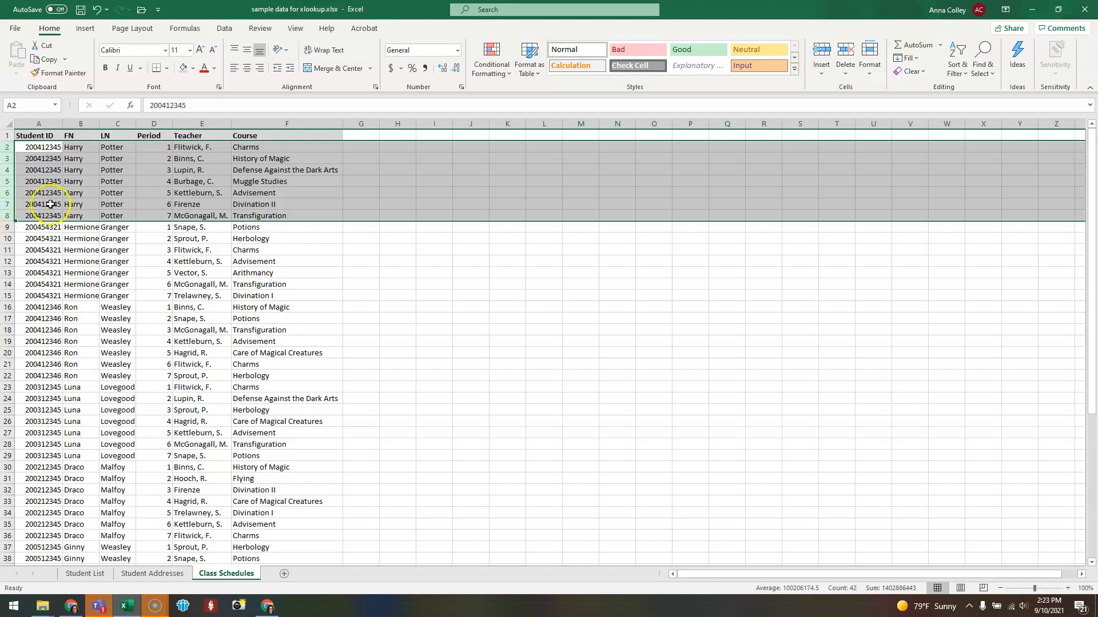
left_click(51, 148)
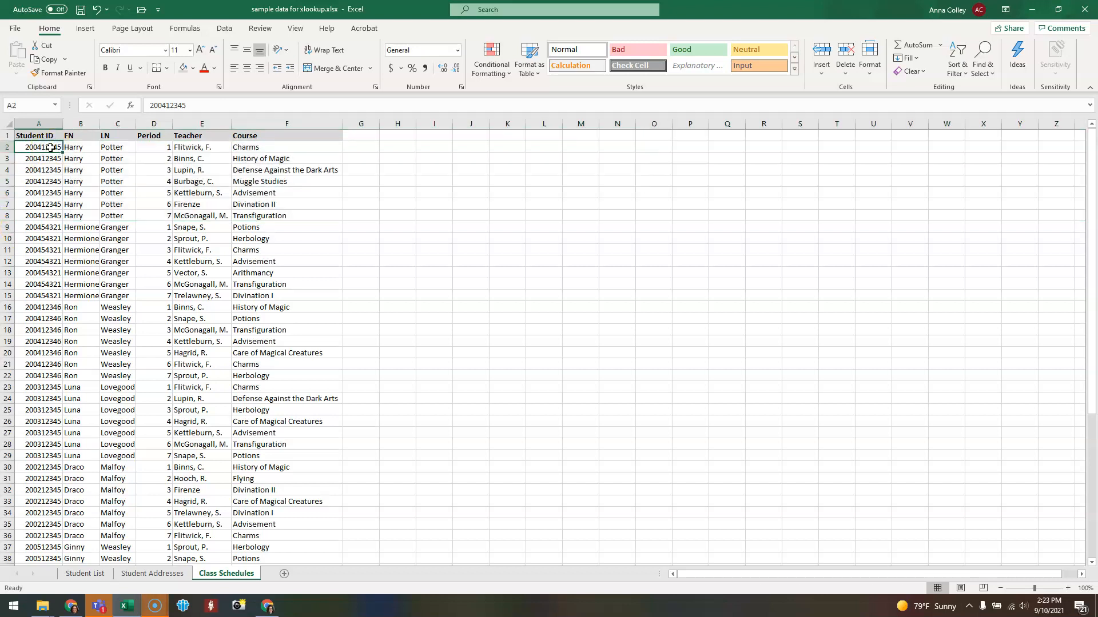